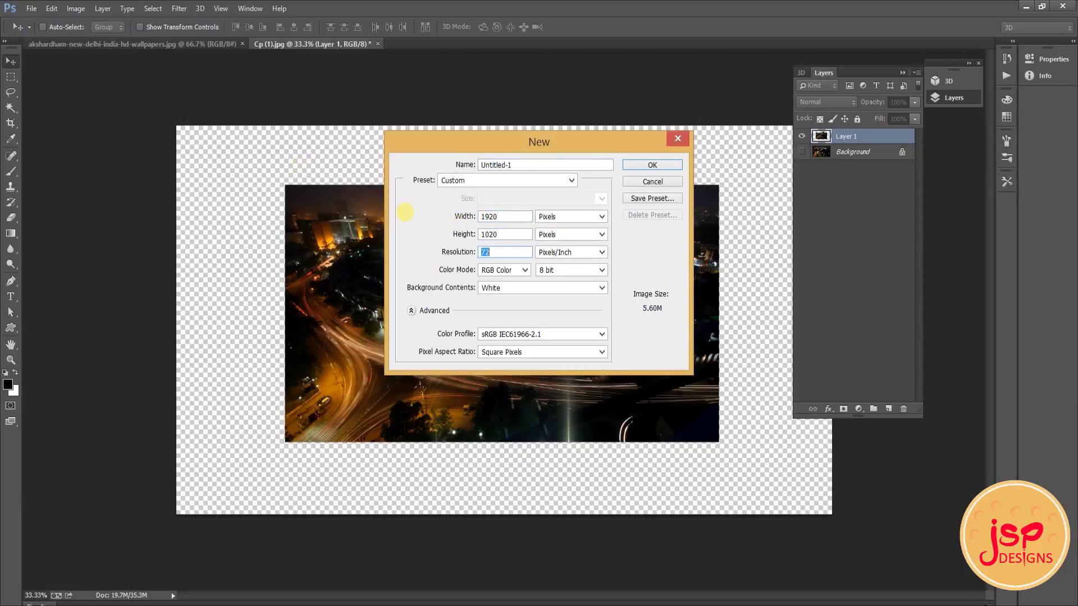
Step: Confirm a new 1920 × 1020 px document with a white background
{"action": "left_click", "coordinate": [640, 164]}
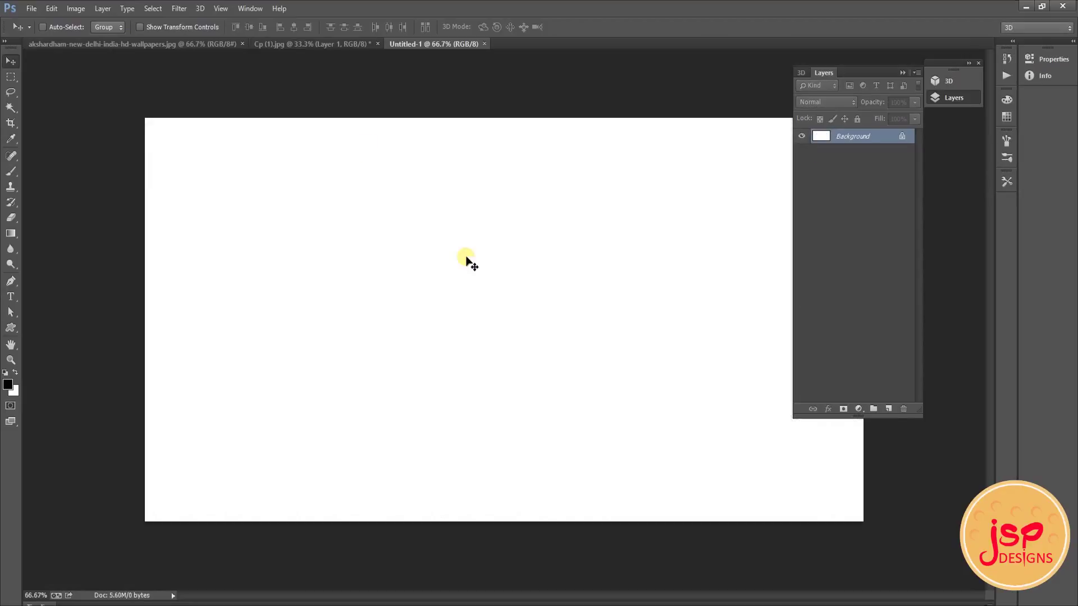
Step: Add a DELHI text layer on the canvas with the Type tool
{"action": "left_click", "coordinate": [10, 296]}
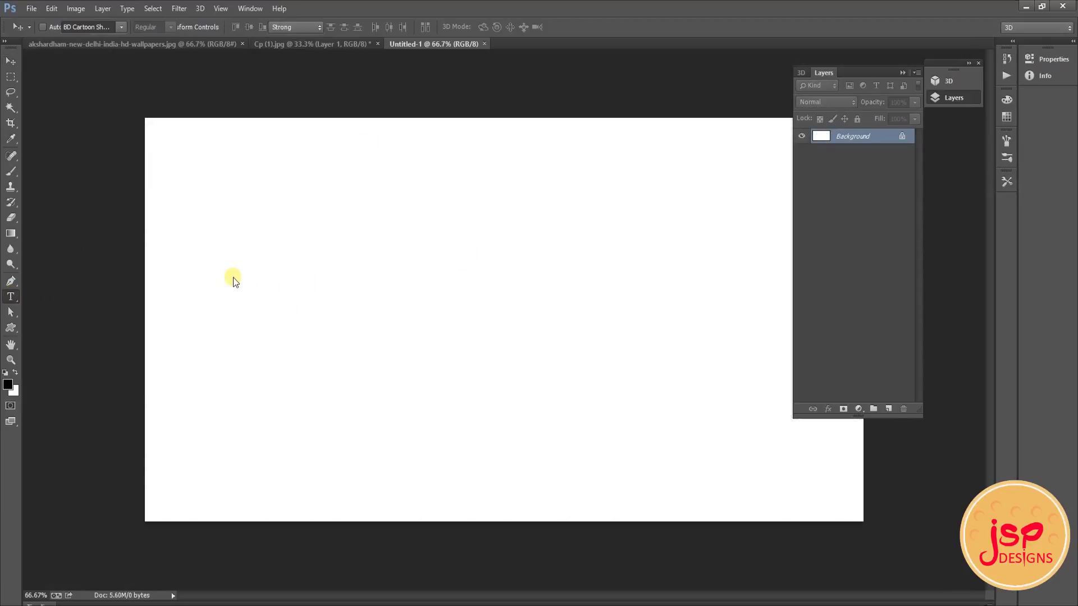
{"action": "left_click", "coordinate": [246, 265]}
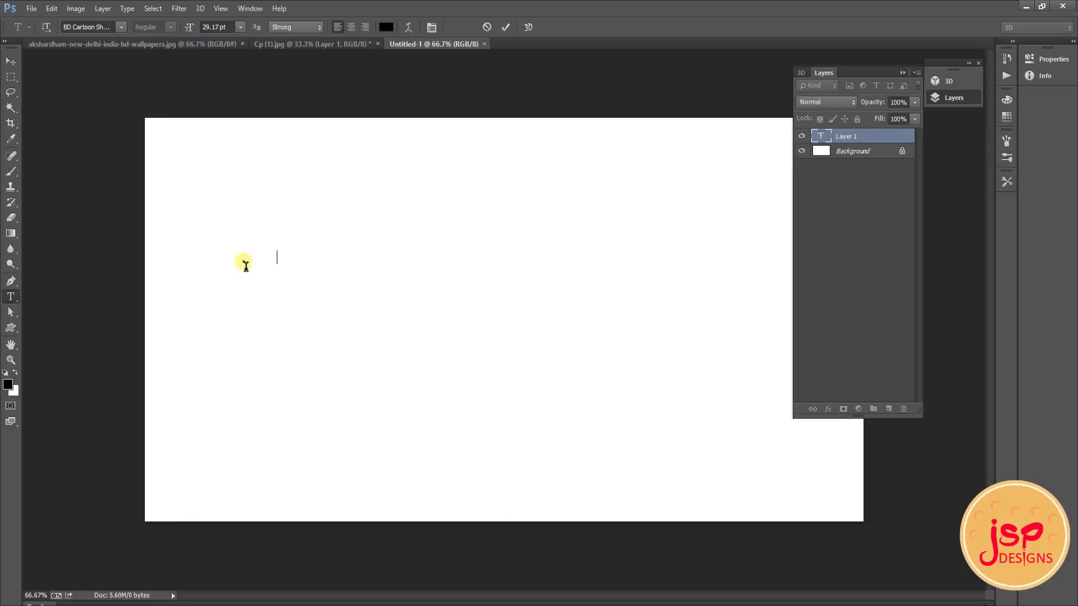
{"action": "type", "text": "DELHI"}
{"action": "left_click", "coordinate": [11, 61]}
{"action": "left_click", "coordinate": [232, 257]}
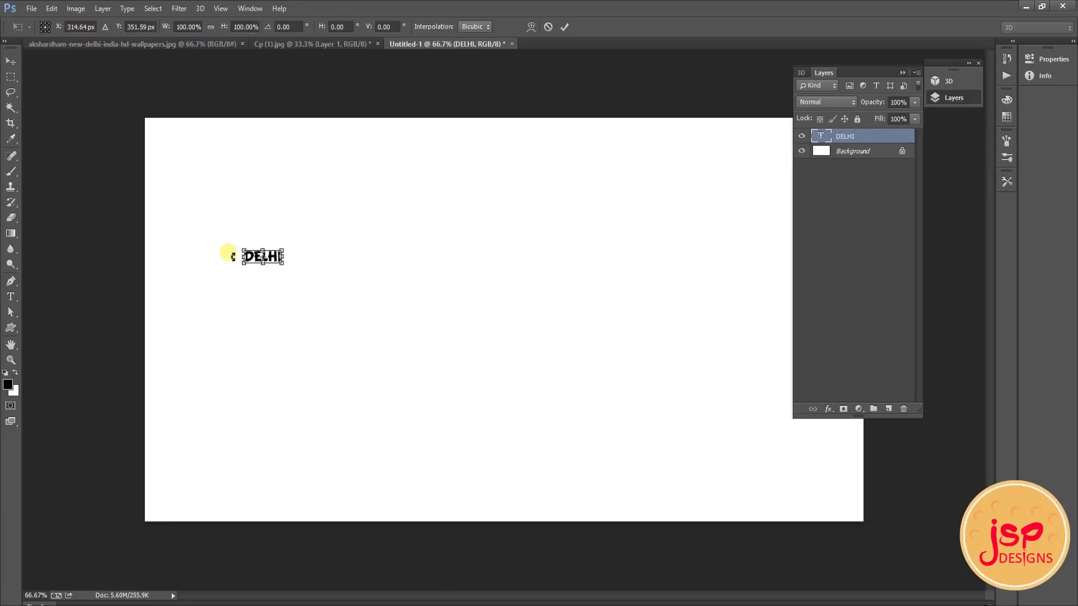
{"action": "key", "text": "Return"}
Step: Enlarge DELHI with Free Transform to span most of the canvas and centre it
{"action": "left_click", "coordinate": [51, 8]}
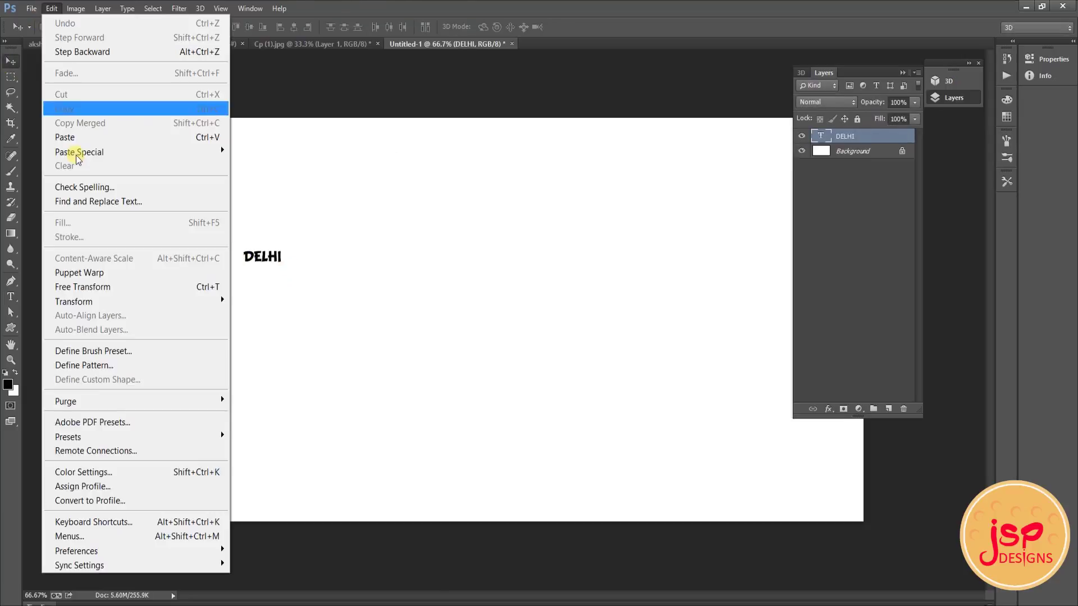
{"action": "left_click", "coordinate": [101, 287]}
{"action": "left_click_drag", "start_coordinate": [283, 263], "coordinate": [698, 406]}
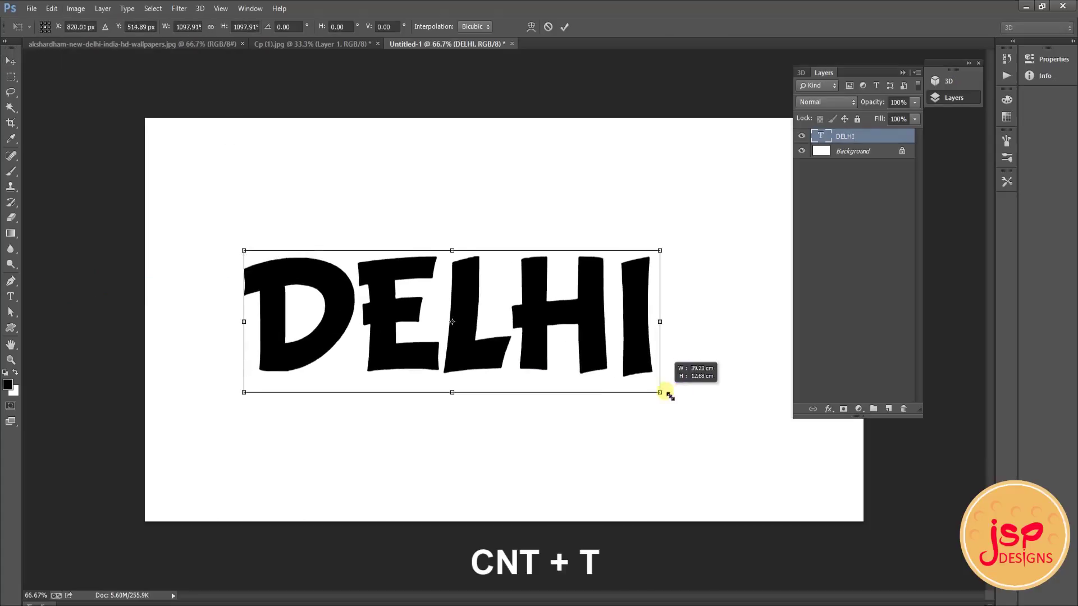
{"action": "left_click_drag", "start_coordinate": [550, 327], "coordinate": [572, 333]}
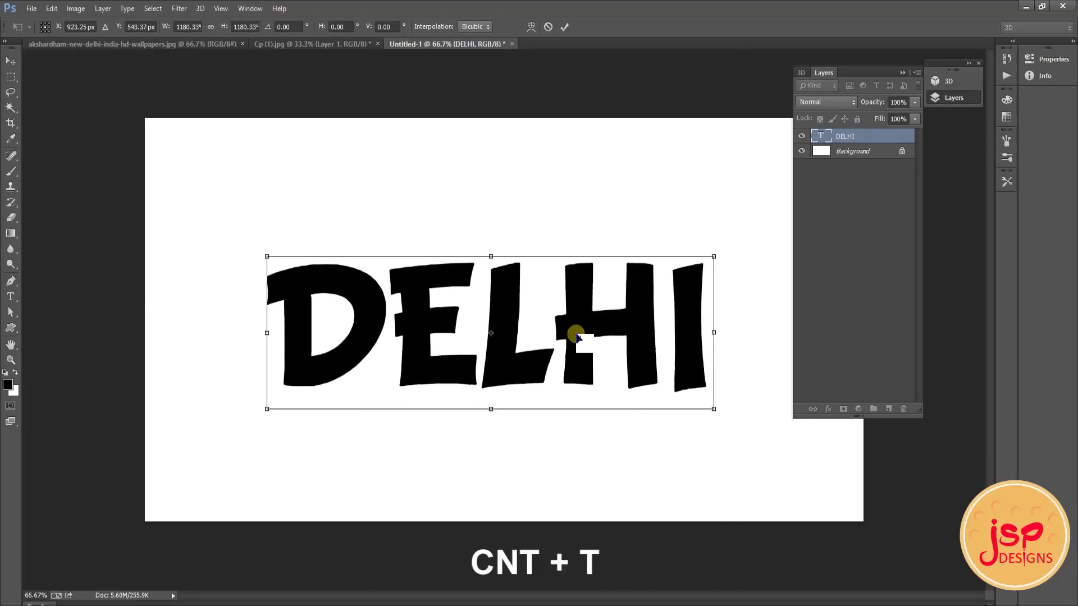
{"action": "key", "text": "Return"}
{"action": "left_click", "coordinate": [10, 296]}
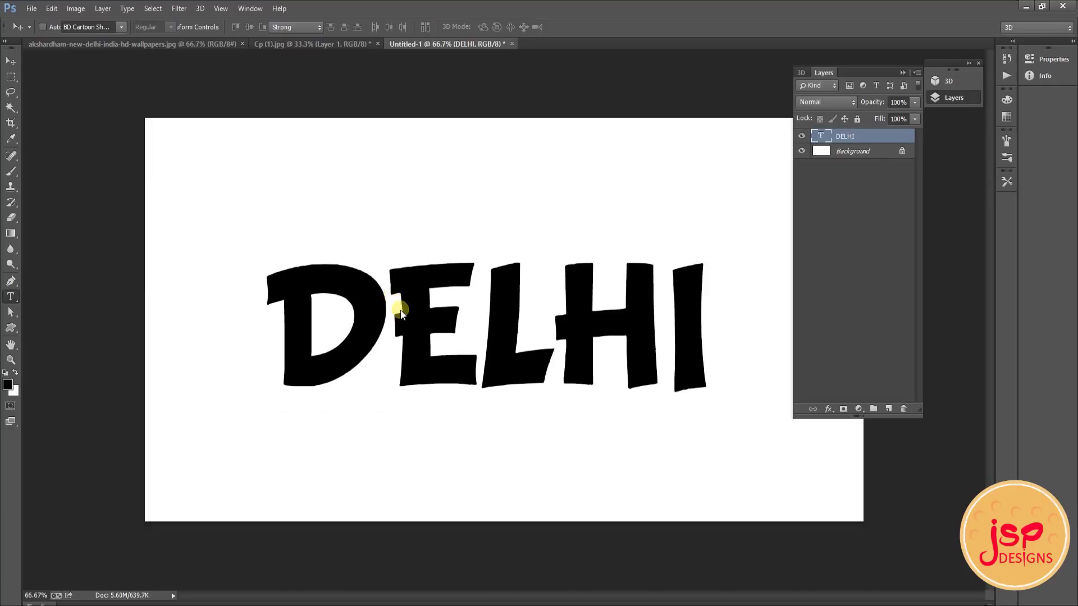
Step: Set all of DELHI's letters to 151% horizontal scale in the Character panel
{"action": "left_click", "coordinate": [400, 310]}
{"action": "key", "text": "ctrl+a"}
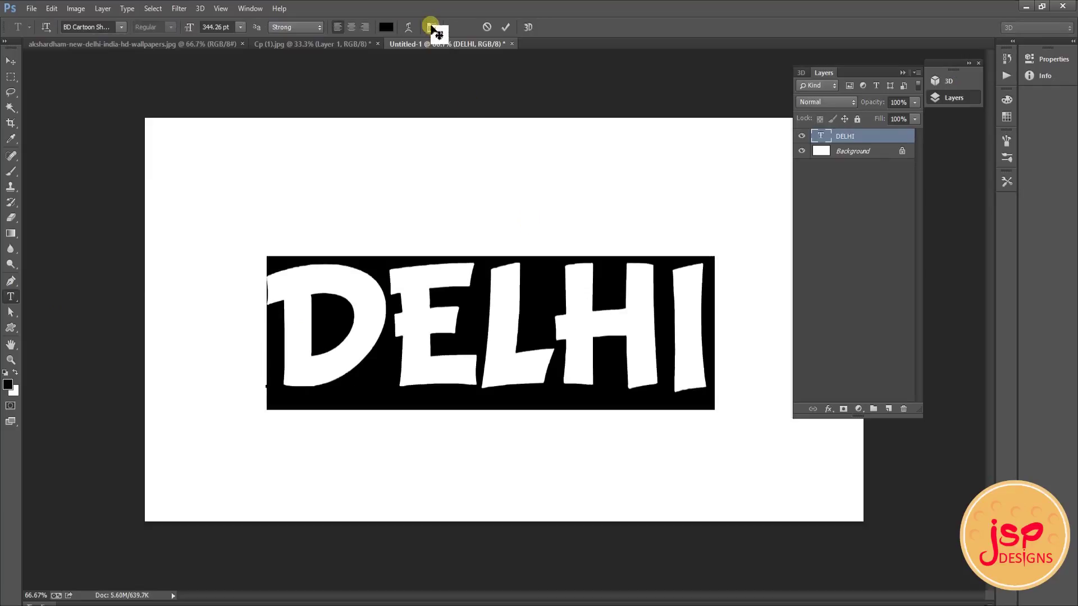
{"action": "left_click", "coordinate": [431, 27]}
{"action": "left_click", "coordinate": [705, 234]}
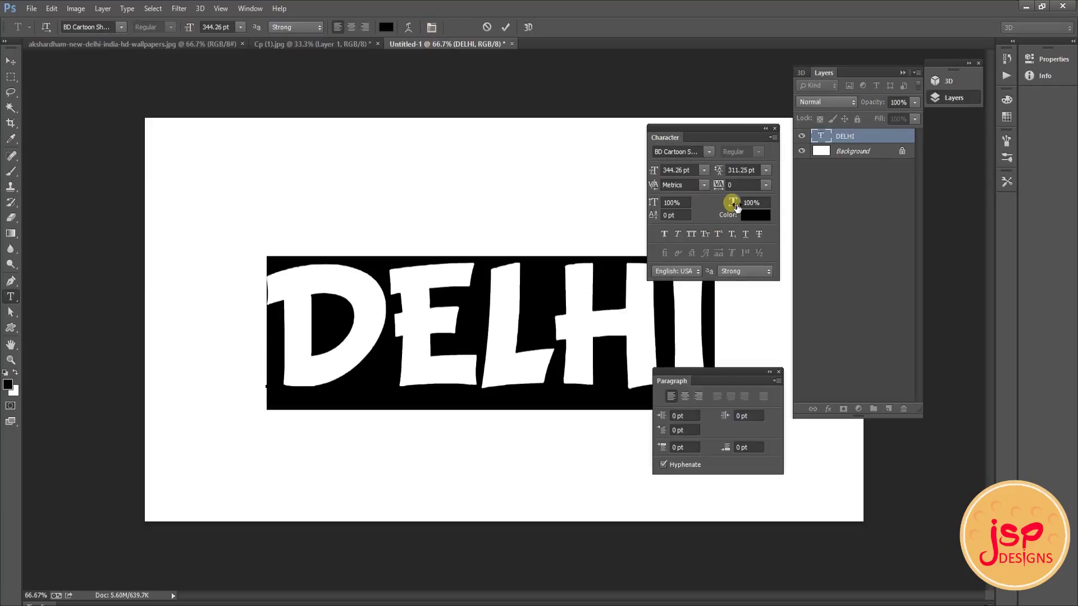
{"action": "left_click_drag", "start_coordinate": [737, 206], "coordinate": [765, 208]}
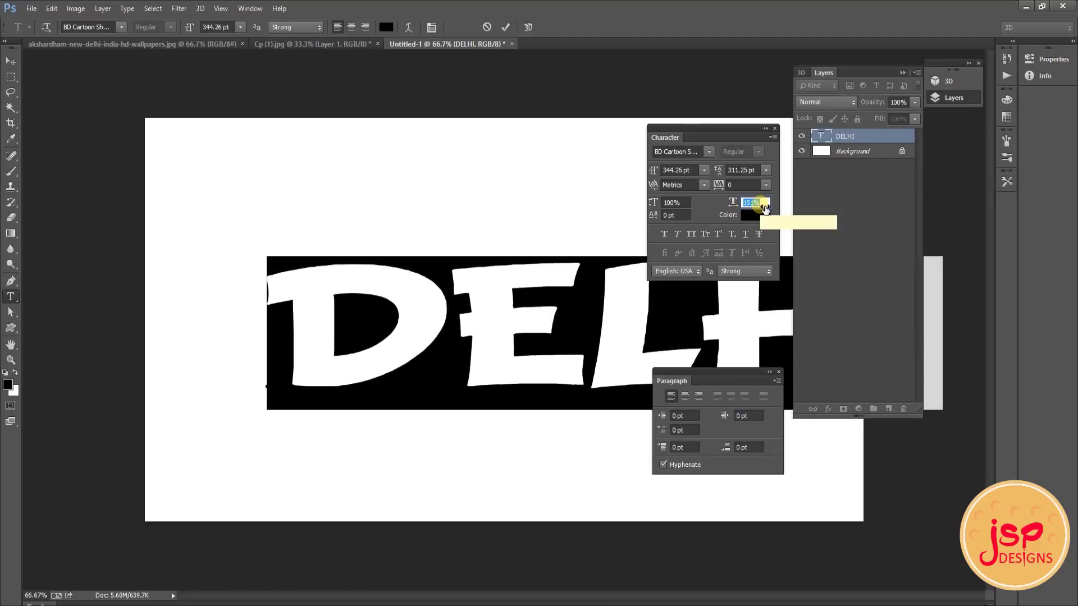
{"action": "left_click", "coordinate": [11, 60]}
Step: Close the Layers and Character panels to clear the view of DELHI
{"action": "left_click", "coordinate": [776, 147]}
{"action": "left_click", "coordinate": [775, 128]}
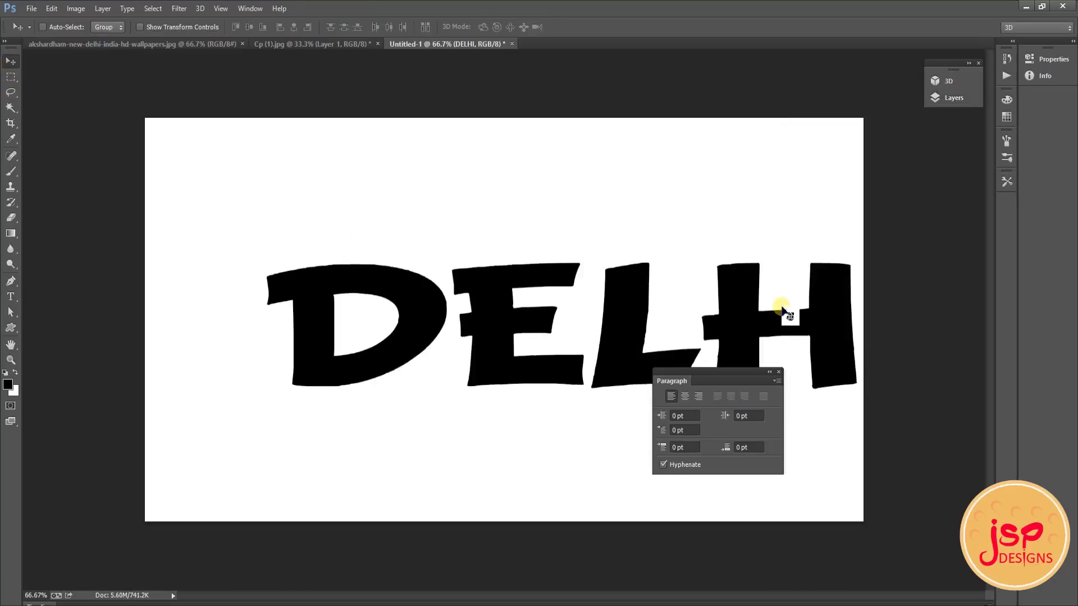
{"action": "left_click", "coordinate": [778, 372]}
Step: Scale the widened DELHI down with Free Transform so the whole word sits centred
{"action": "left_click", "coordinate": [51, 9]}
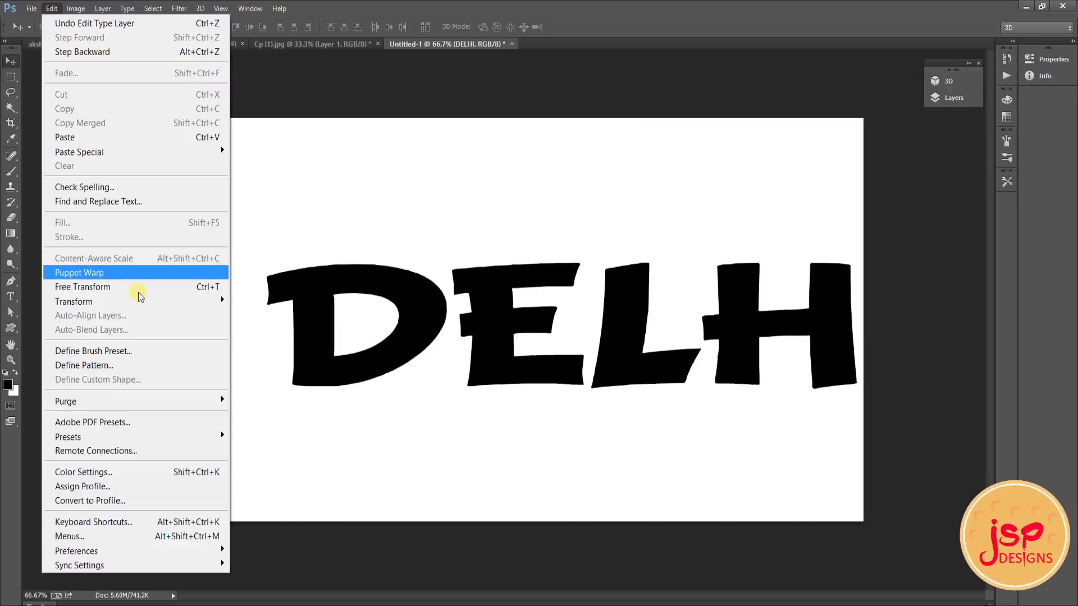
{"action": "left_click", "coordinate": [129, 286]}
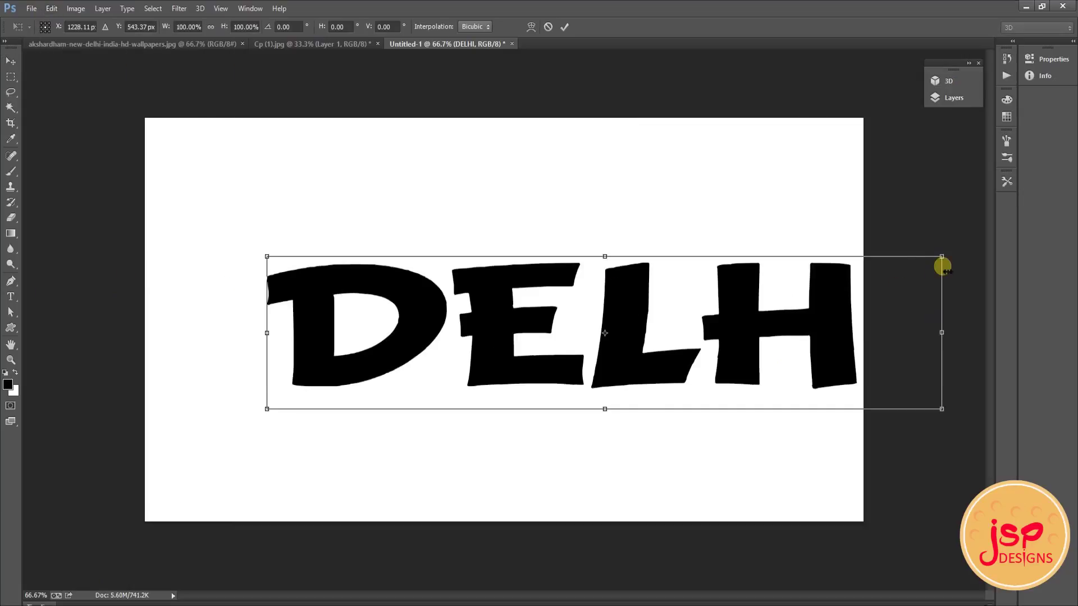
{"action": "left_click_drag", "start_coordinate": [939, 259], "coordinate": [751, 297]}
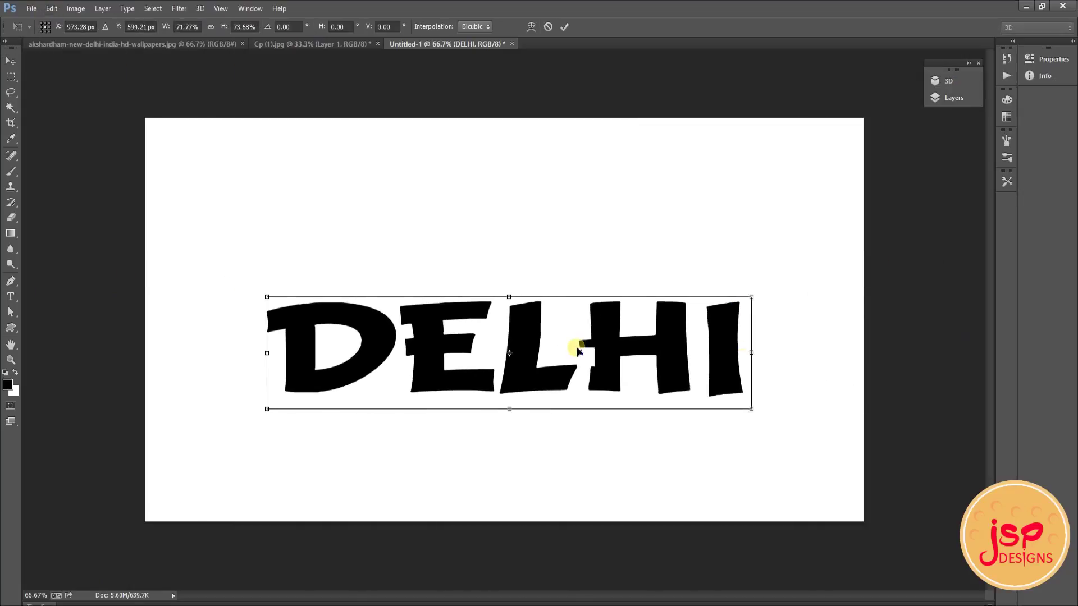
{"action": "left_click_drag", "start_coordinate": [525, 365], "coordinate": [517, 326]}
{"action": "left_click_drag", "start_coordinate": [500, 370], "coordinate": [503, 390]}
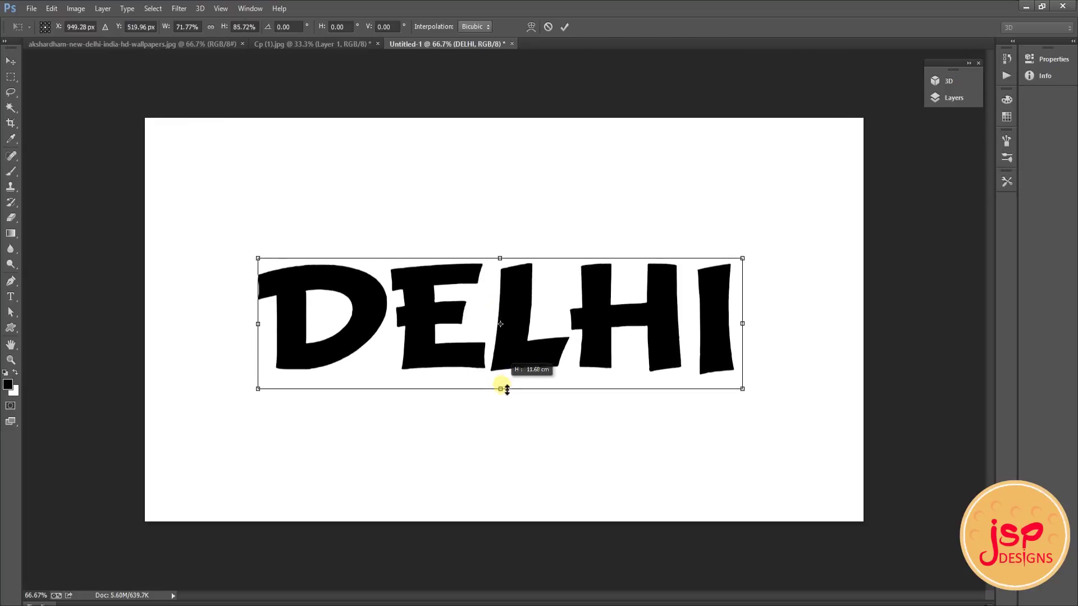
{"action": "left_click_drag", "start_coordinate": [743, 390], "coordinate": [757, 395]}
{"action": "left_click_drag", "start_coordinate": [573, 361], "coordinate": [558, 345]}
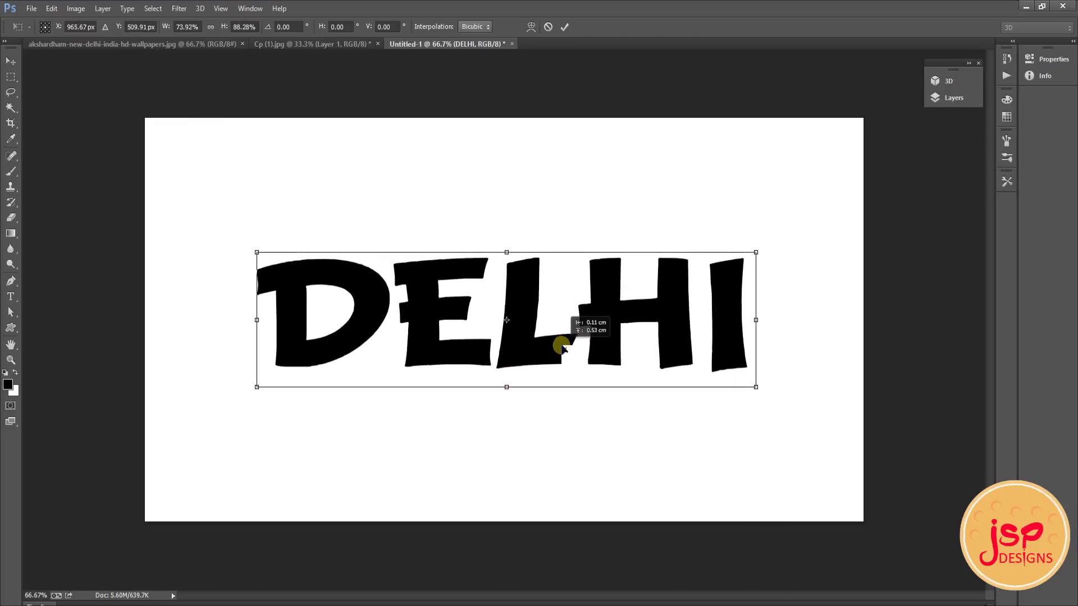
{"action": "key", "text": "Return"}
{"action": "left_click", "coordinate": [954, 98]}
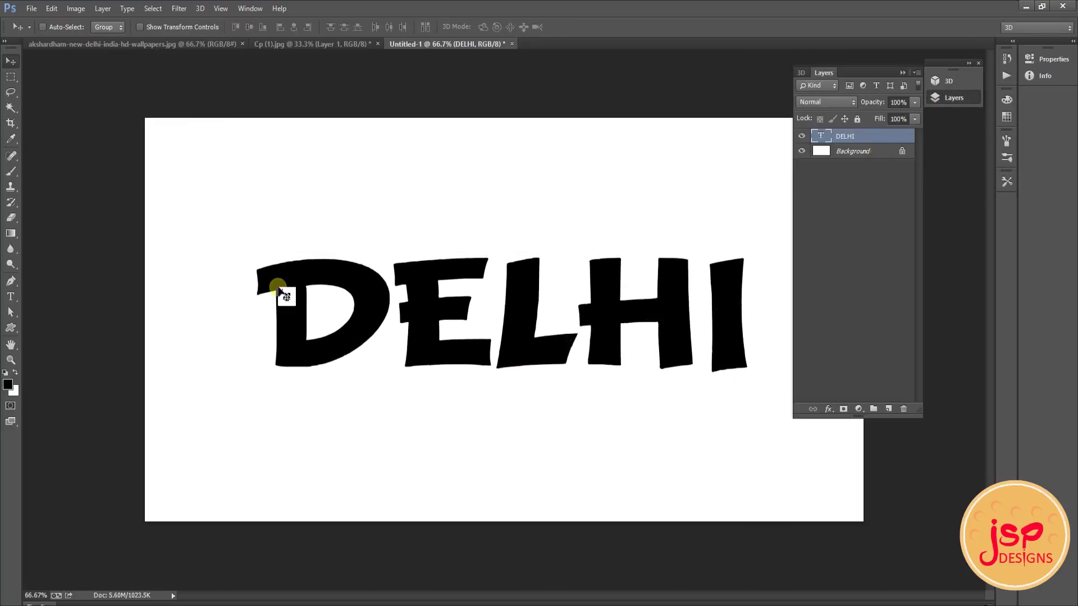
Step: Choose the heart custom shape and draw a first heart at the top right
{"action": "left_click", "coordinate": [10, 328]}
{"action": "left_click", "coordinate": [67, 382]}
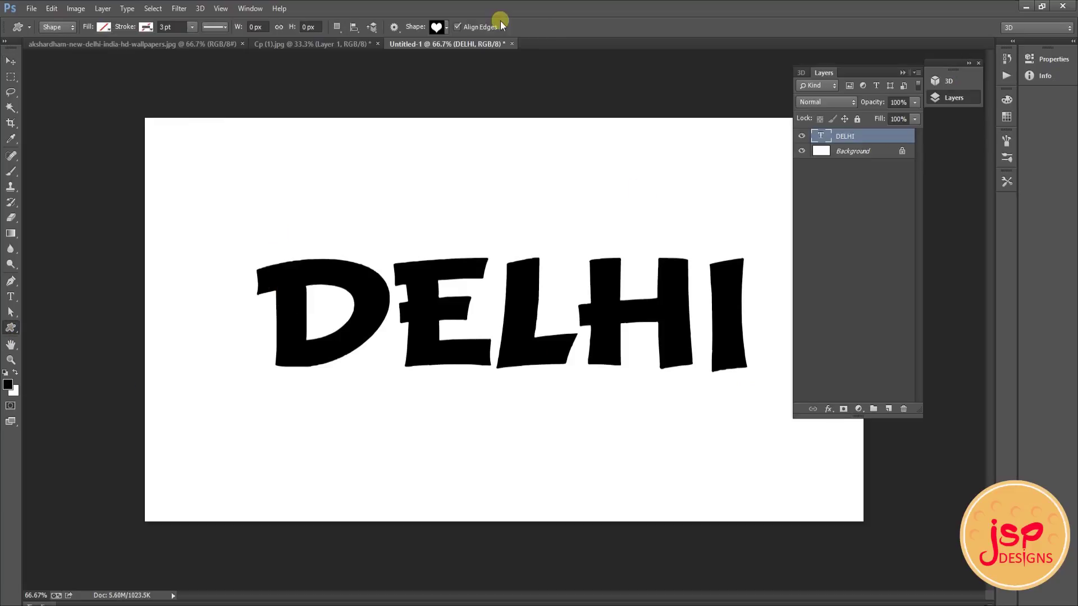
{"action": "left_click", "coordinate": [447, 27]}
{"action": "double_click", "coordinate": [460, 95]}
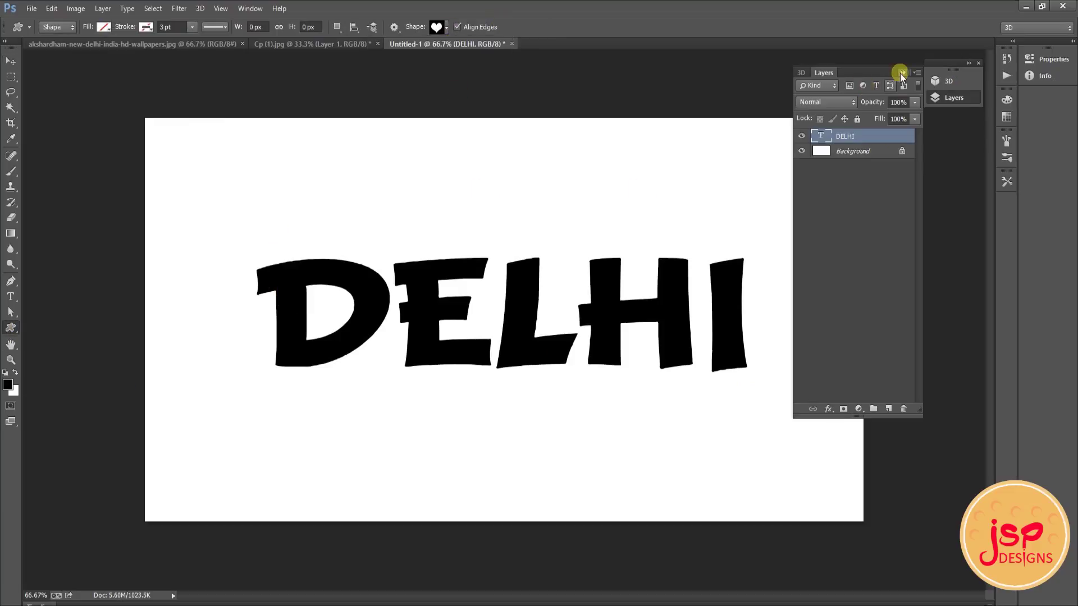
{"action": "mouse_move", "coordinate": [704, 149]}
{"action": "left_mouse_down"}
{"action": "mouse_move", "coordinate": [781, 229]}
{"action": "mouse_move", "coordinate": [737, 208]}
{"action": "left_mouse_up"}
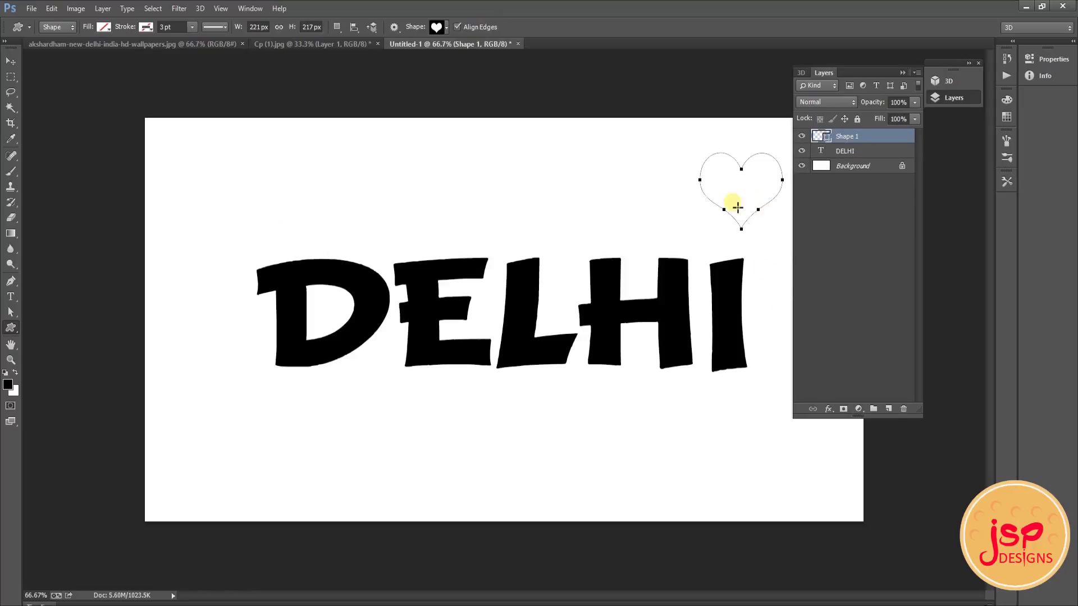
Step: Delete the trial heart layers and redraw the heart just above DELHI's I
{"action": "left_click", "coordinate": [9, 60]}
{"action": "left_click", "coordinate": [569, 279]}
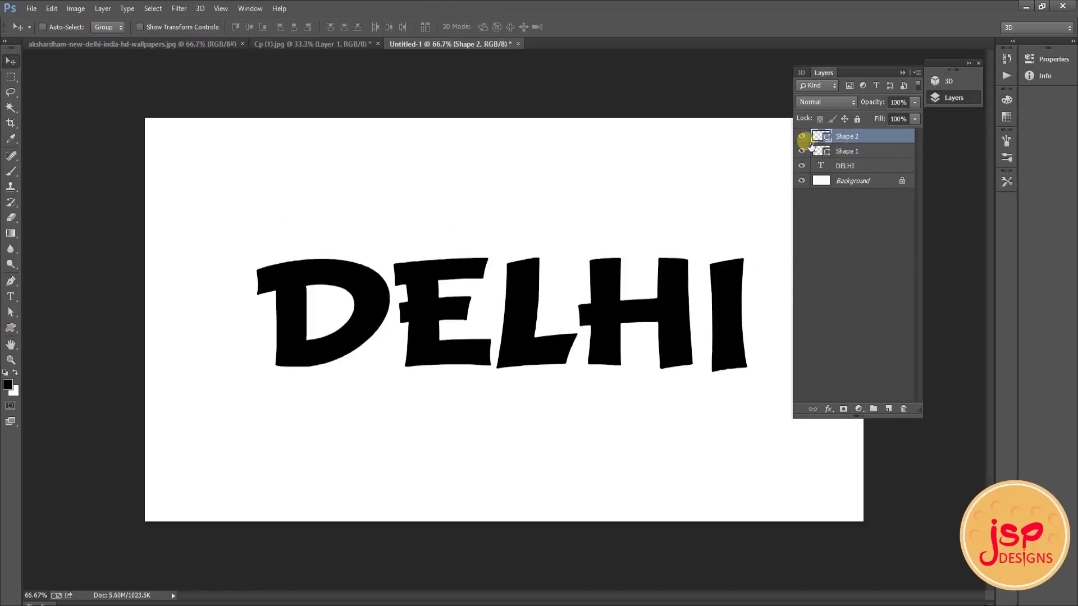
{"action": "key", "text": "Delete"}
{"action": "key", "text": "Delete"}
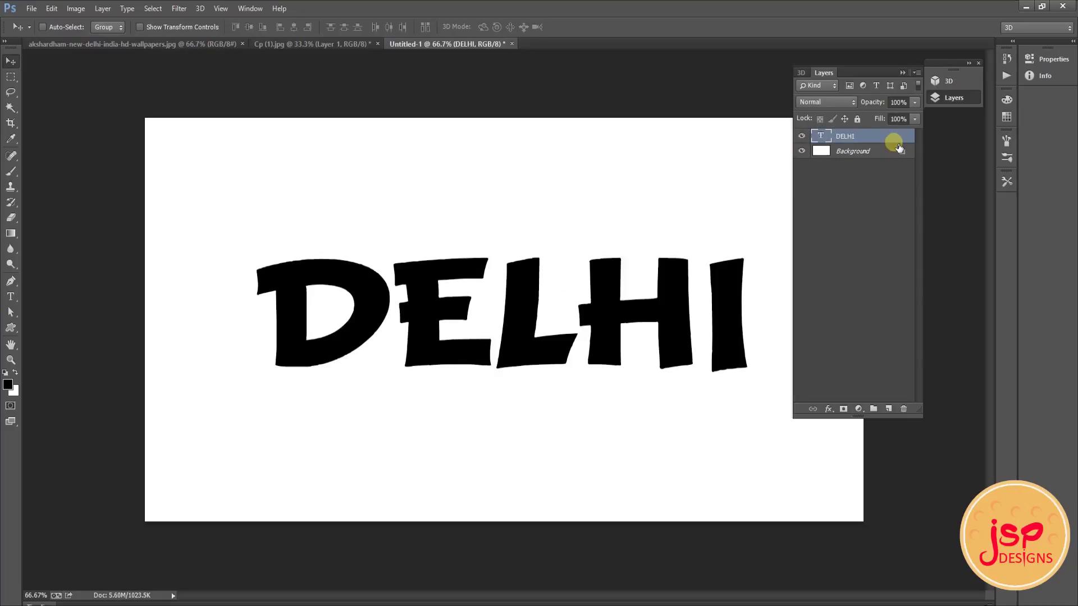
{"action": "left_click", "coordinate": [13, 331]}
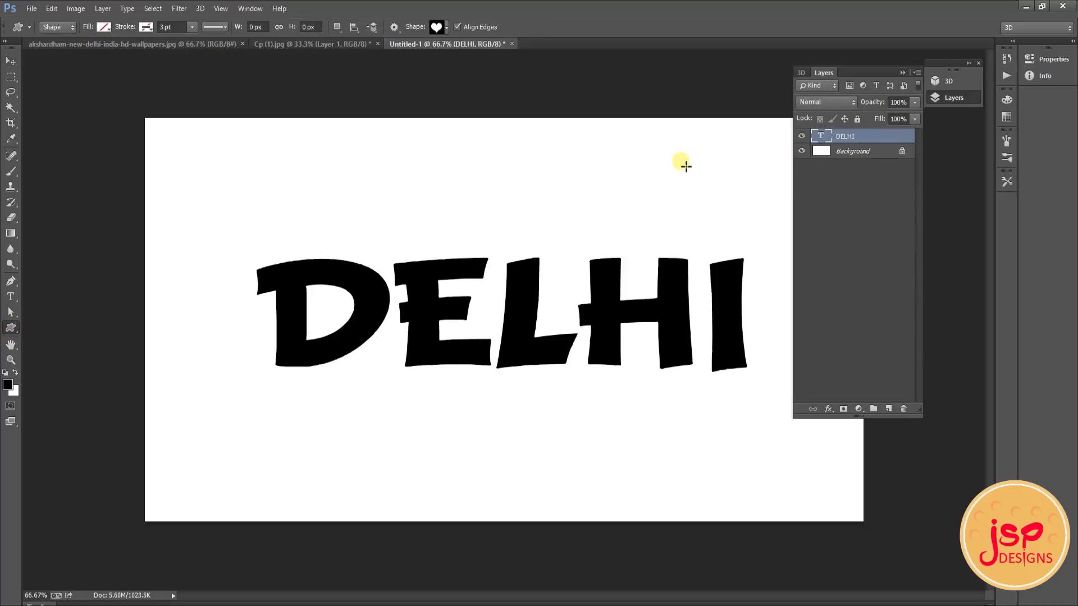
{"action": "left_click_drag", "start_coordinate": [686, 166], "coordinate": [759, 236]}
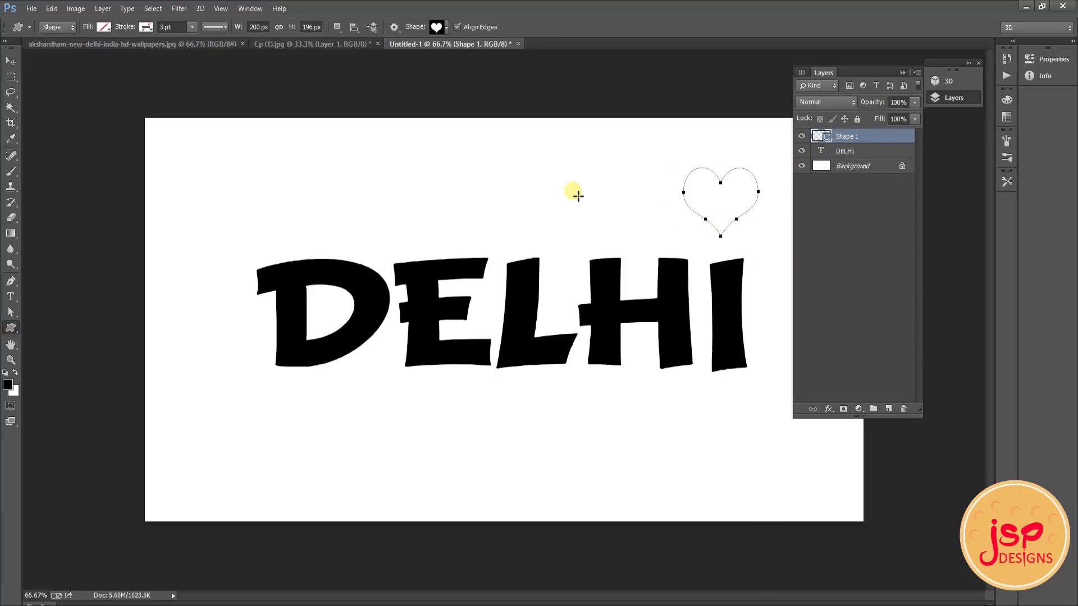
Step: Rasterize the Shape 1 heart layer and nudge the heart down onto the I
{"action": "right_click", "coordinate": [795, 225]}
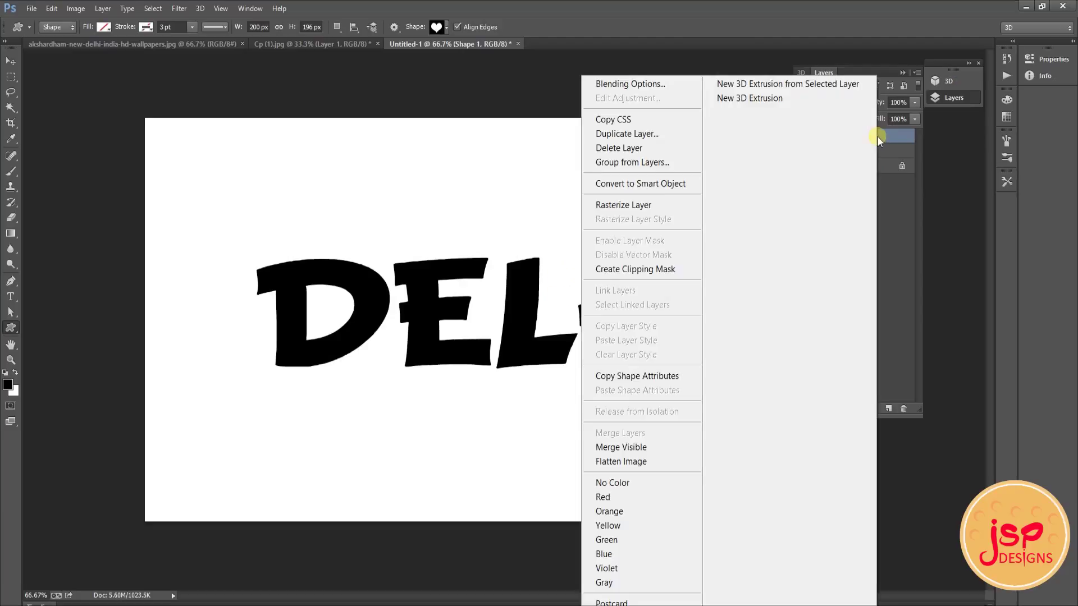
{"action": "left_click", "coordinate": [654, 207]}
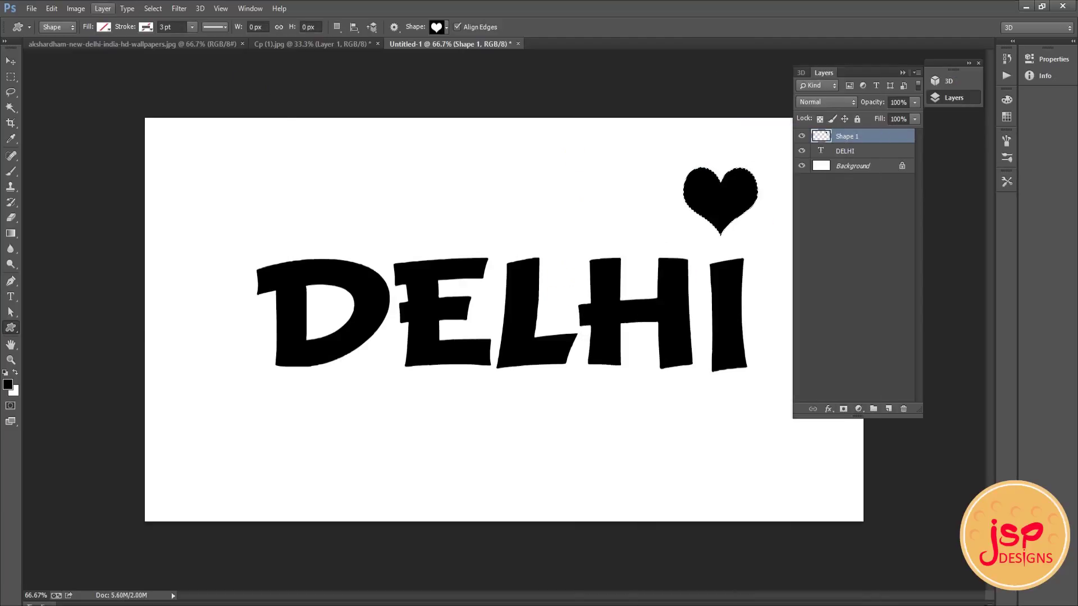
{"action": "left_click", "coordinate": [12, 62]}
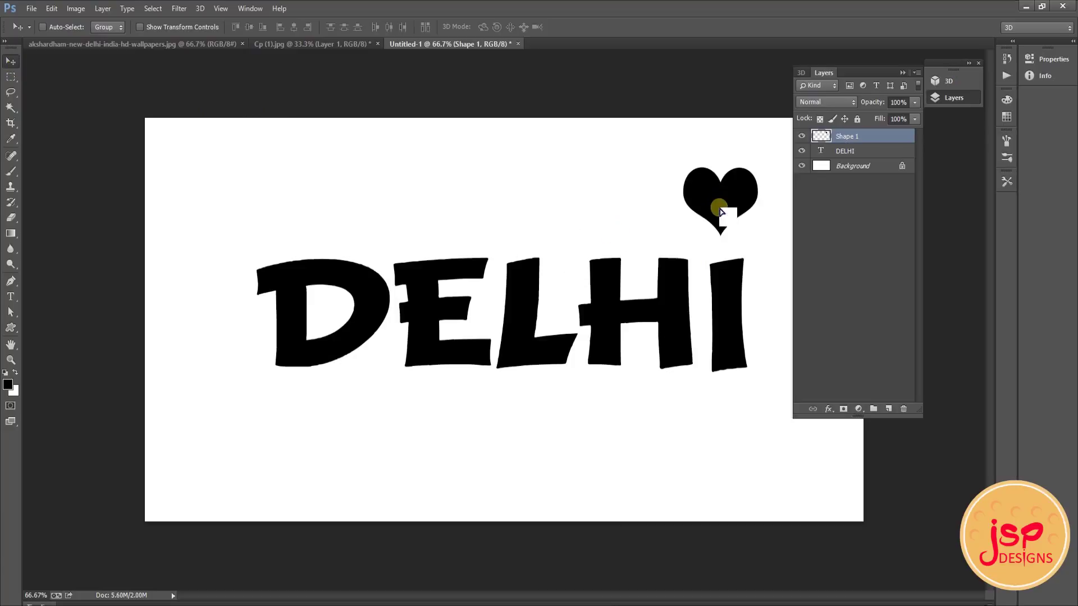
{"action": "left_click_drag", "start_coordinate": [715, 212], "coordinate": [722, 220]}
{"action": "left_click", "coordinate": [903, 74]}
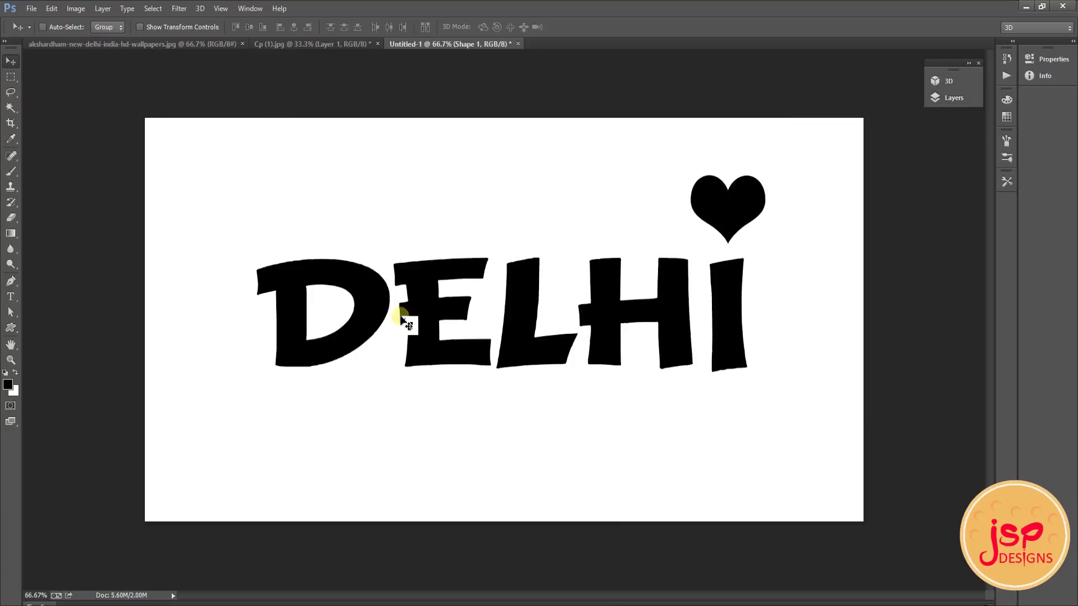
{"action": "left_click", "coordinate": [960, 98]}
Step: Merge DELHI with the heart and centre it horizontally and vertically against the Background
{"action": "left_click", "coordinate": [880, 157], "text": "shift"}
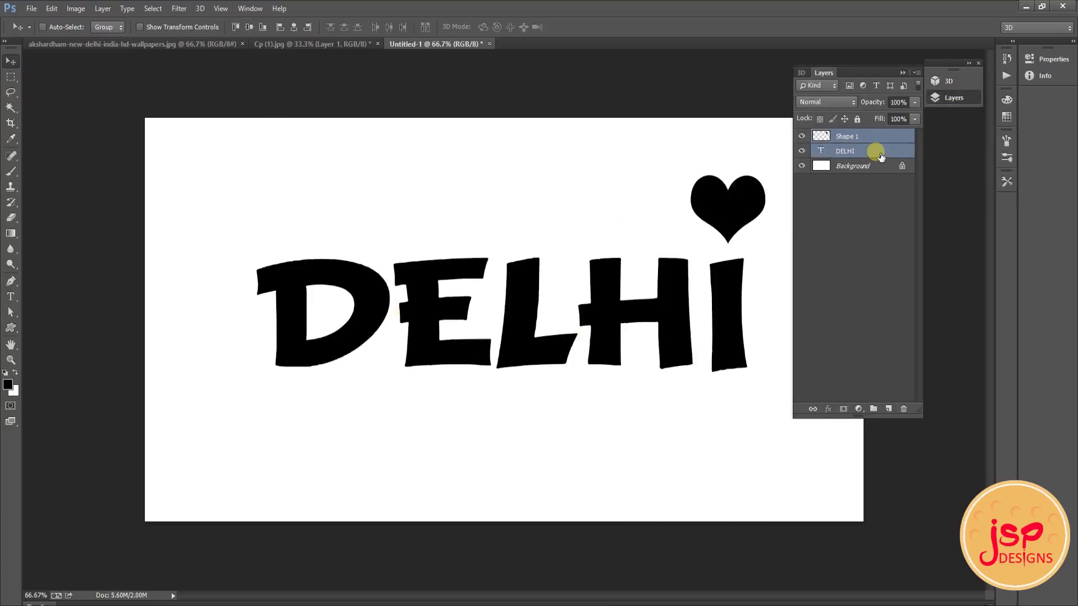
{"action": "key", "text": "ctrl+e"}
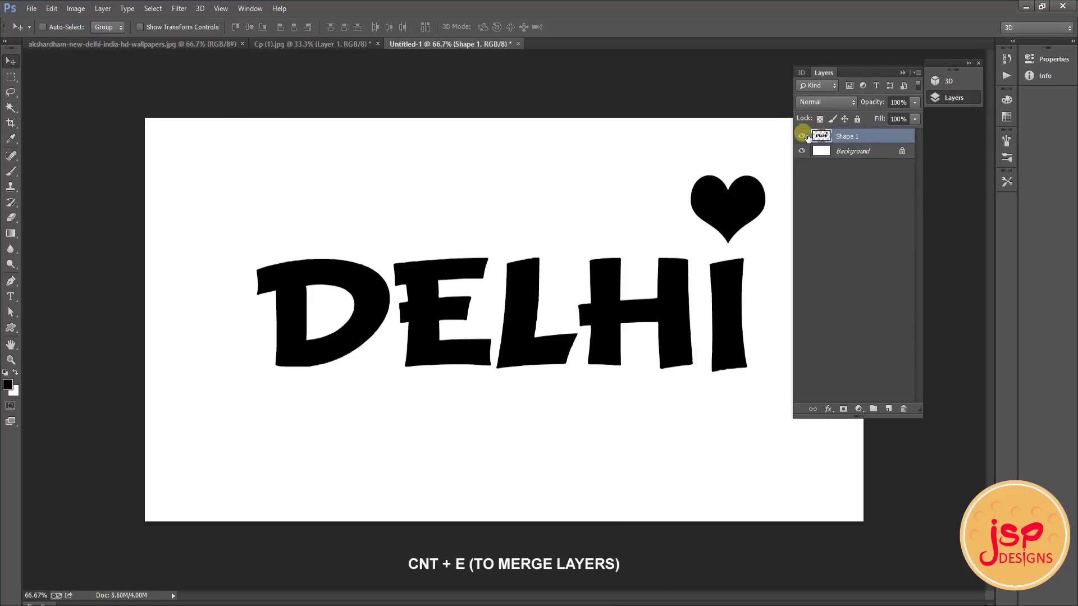
{"action": "left_click", "coordinate": [889, 152], "text": "shift"}
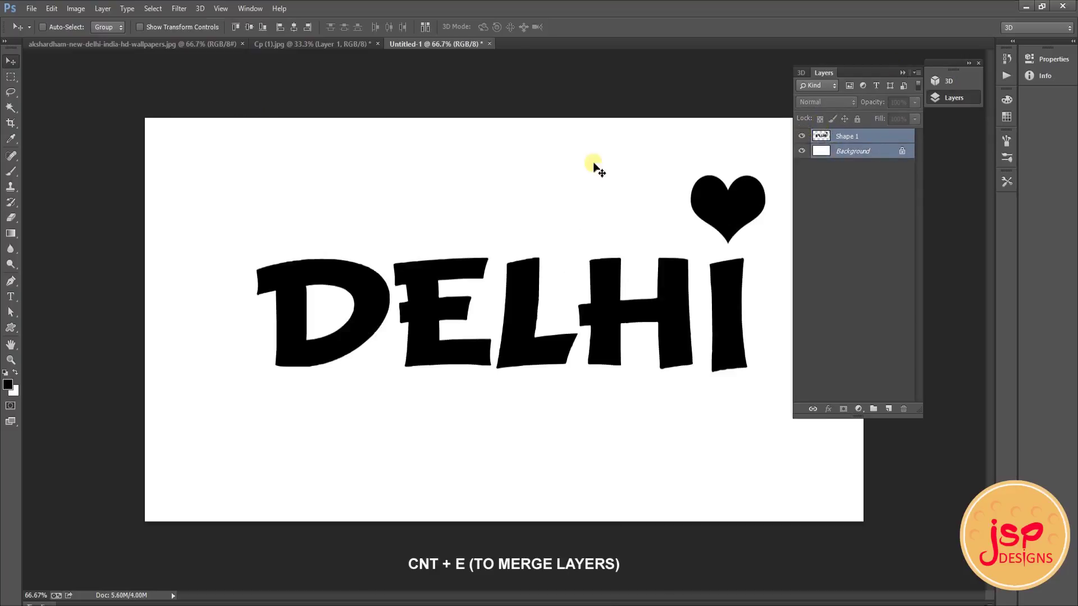
{"action": "left_click", "coordinate": [294, 29]}
{"action": "left_click", "coordinate": [247, 28]}
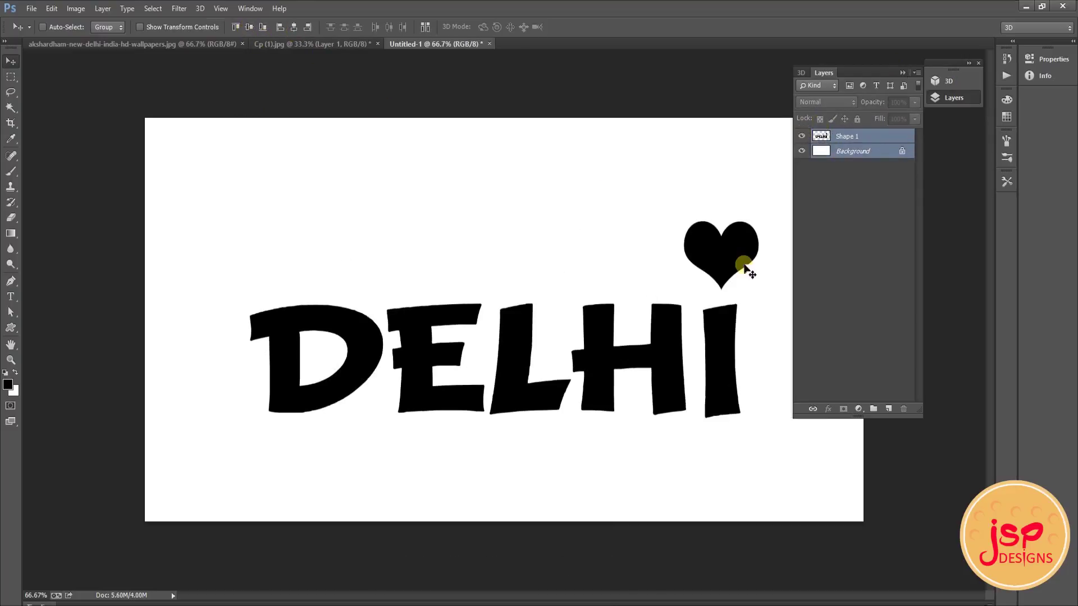
Step: Nudge the merged layer slightly higher and drag the night city photo into the document
{"action": "left_click", "coordinate": [881, 138]}
{"action": "left_click_drag", "start_coordinate": [682, 392], "coordinate": [677, 359]}
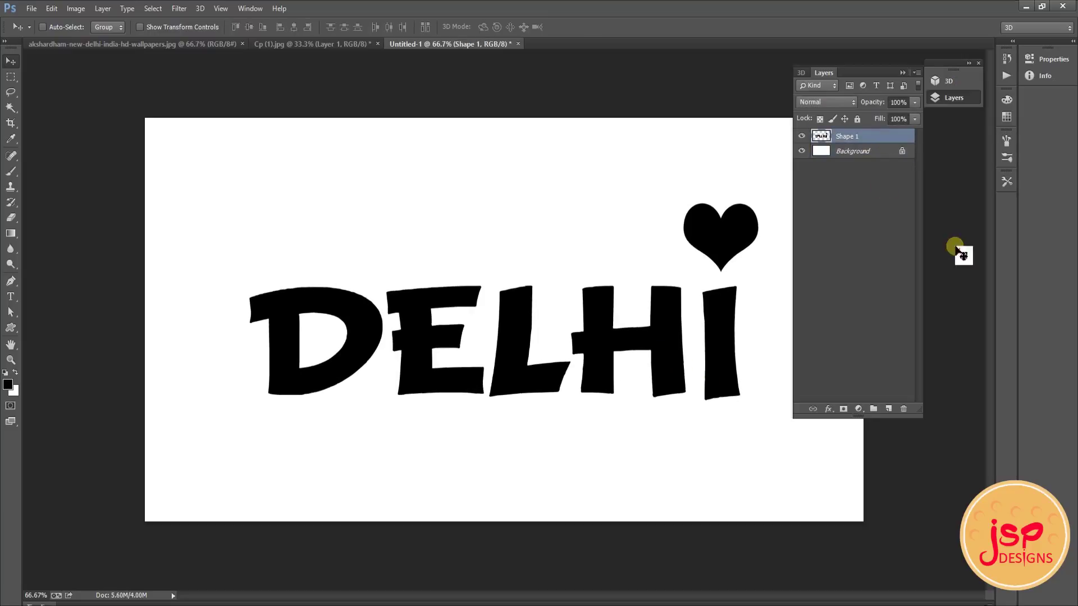
{"action": "mouse_move", "coordinate": [960, 252]}
{"action": "left_mouse_down"}
{"action": "mouse_move", "coordinate": [500, 235]}
{"action": "mouse_move", "coordinate": [541, 260]}
{"action": "left_mouse_up"}
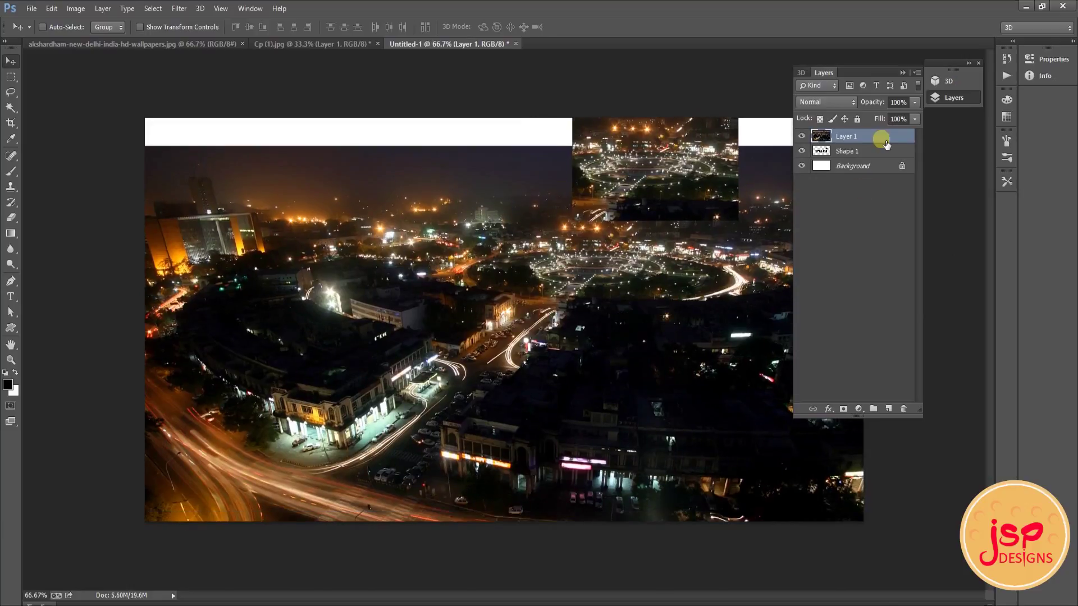
Step: Clip the city photo Layer 1 to the merged DELHI layer and reposition it inside the letters
{"action": "right_click", "coordinate": [886, 143]}
{"action": "left_click", "coordinate": [677, 270]}
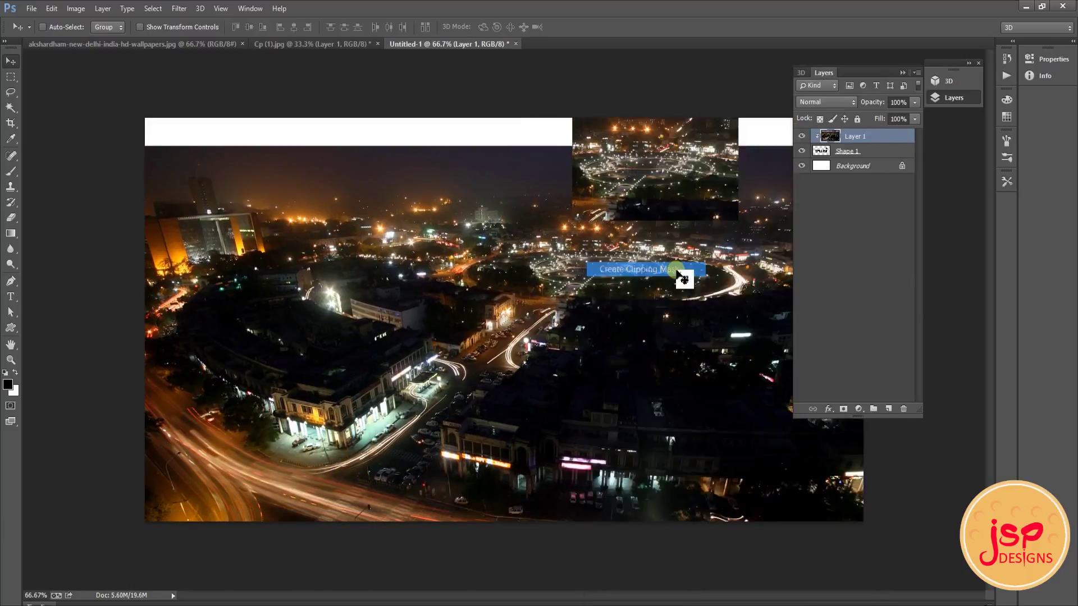
{"action": "left_click_drag", "start_coordinate": [713, 230], "coordinate": [744, 307]}
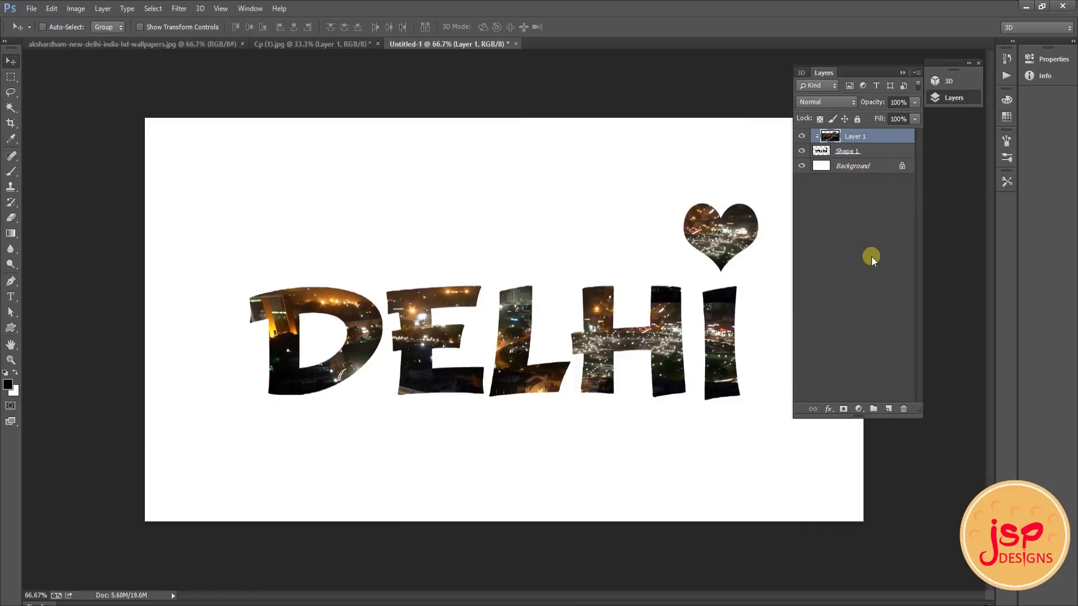
Step: Bring the Akshardham photo in unclipped, cover the canvas, and place it below Shape 1
{"action": "left_click", "coordinate": [171, 44]}
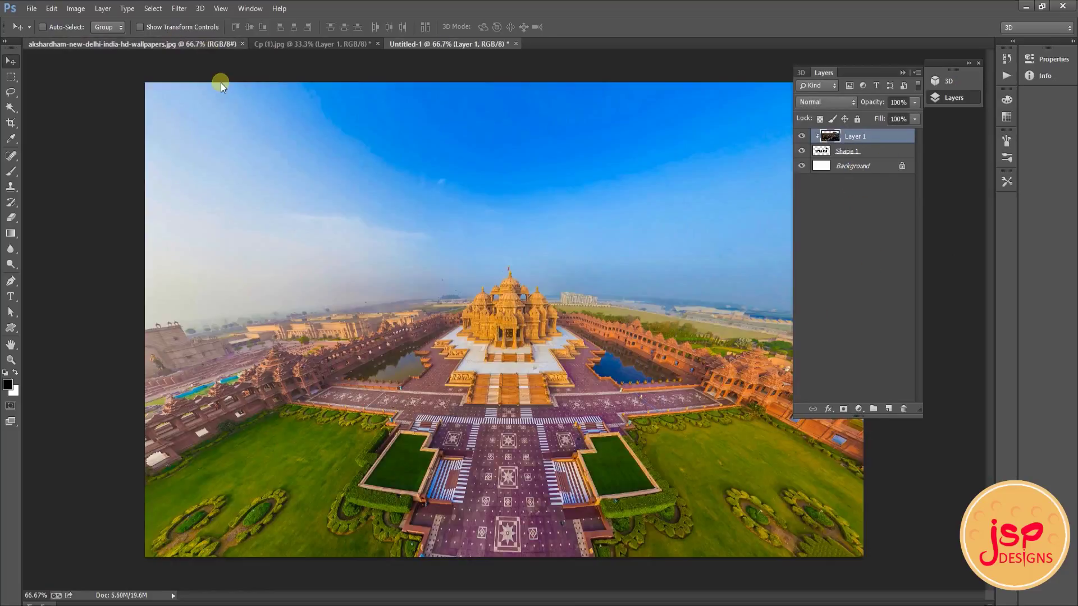
{"action": "left_click_drag", "start_coordinate": [221, 83], "coordinate": [433, 188]}
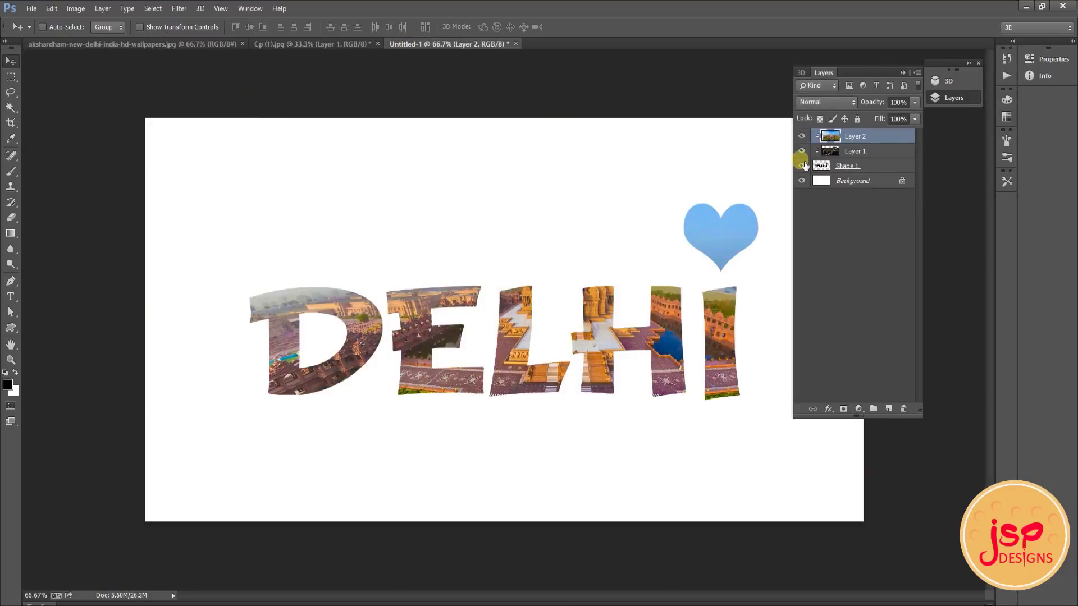
{"action": "left_click", "coordinate": [870, 147], "text": "alt"}
{"action": "left_click_drag", "start_coordinate": [471, 356], "coordinate": [435, 316]}
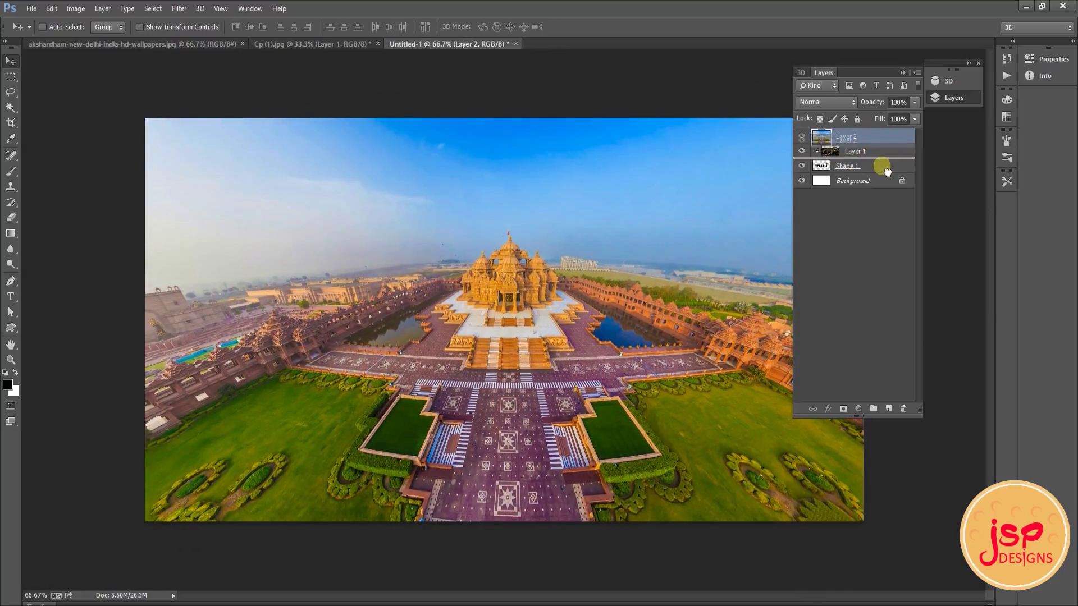
{"action": "left_click_drag", "start_coordinate": [879, 136], "coordinate": [887, 178]}
Step: Lower the temple layer's opacity and fill to fade it into a light backdrop
{"action": "left_click", "coordinate": [915, 102]}
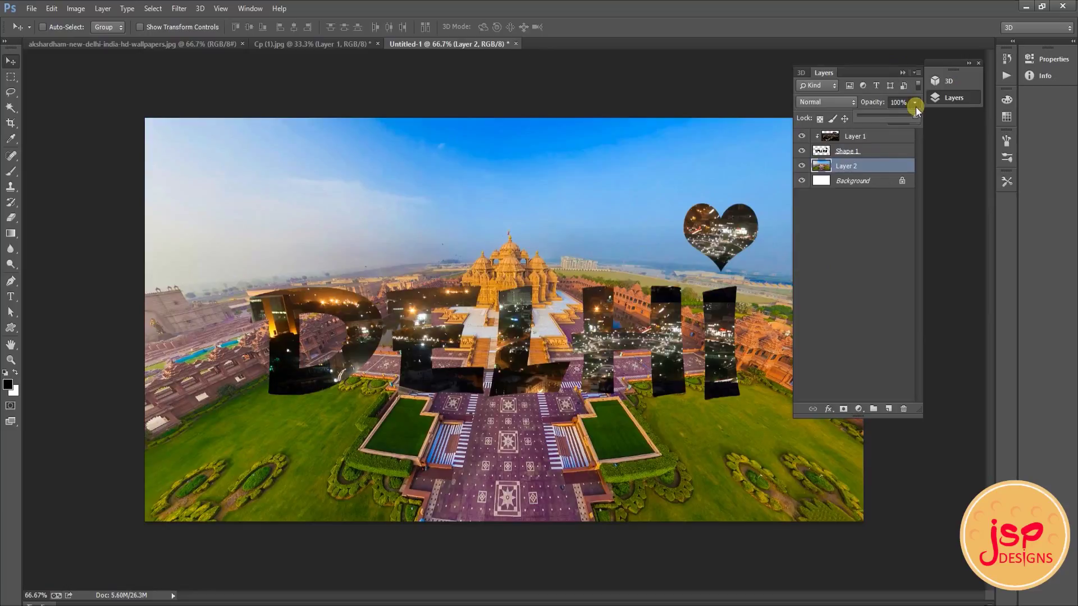
{"action": "mouse_move", "coordinate": [915, 116]}
{"action": "left_mouse_down"}
{"action": "mouse_move", "coordinate": [871, 122]}
{"action": "mouse_move", "coordinate": [884, 141]}
{"action": "mouse_move", "coordinate": [891, 115]}
{"action": "left_mouse_up"}
{"action": "left_click", "coordinate": [911, 119]}
{"action": "left_click", "coordinate": [915, 103]}
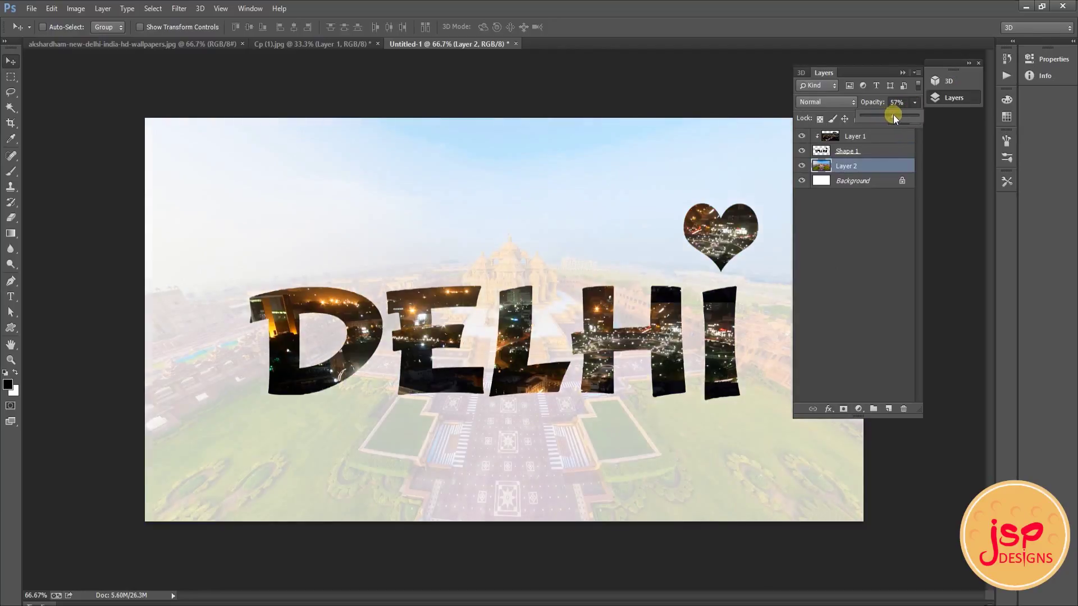
{"action": "left_click", "coordinate": [867, 151]}
Step: Enable Drop Shadow and Stroke in Shape 1's Blending Options
{"action": "right_click", "coordinate": [890, 154]}
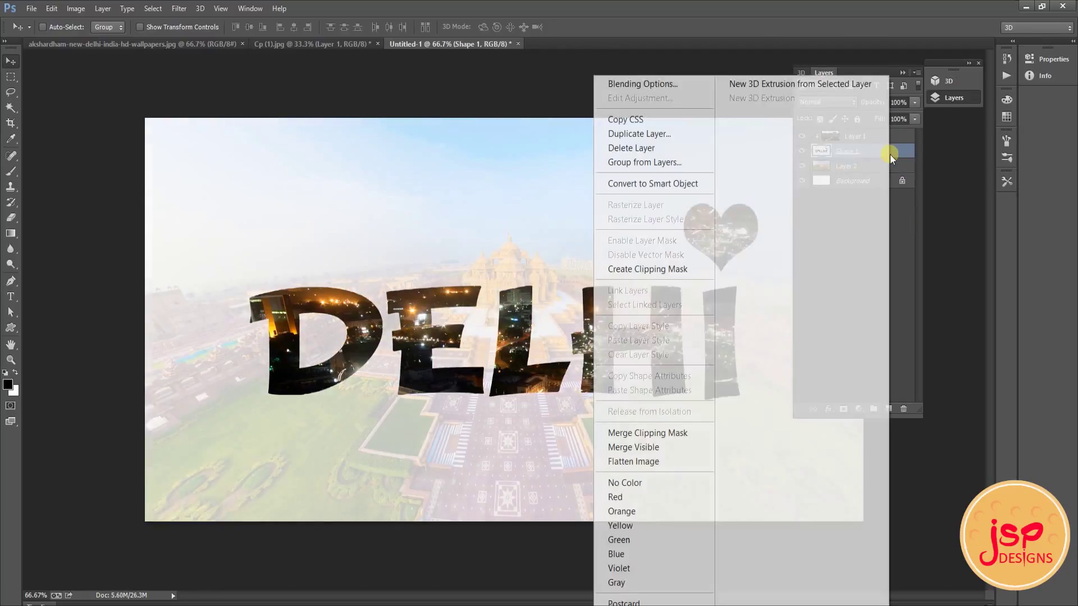
{"action": "left_click", "coordinate": [655, 84]}
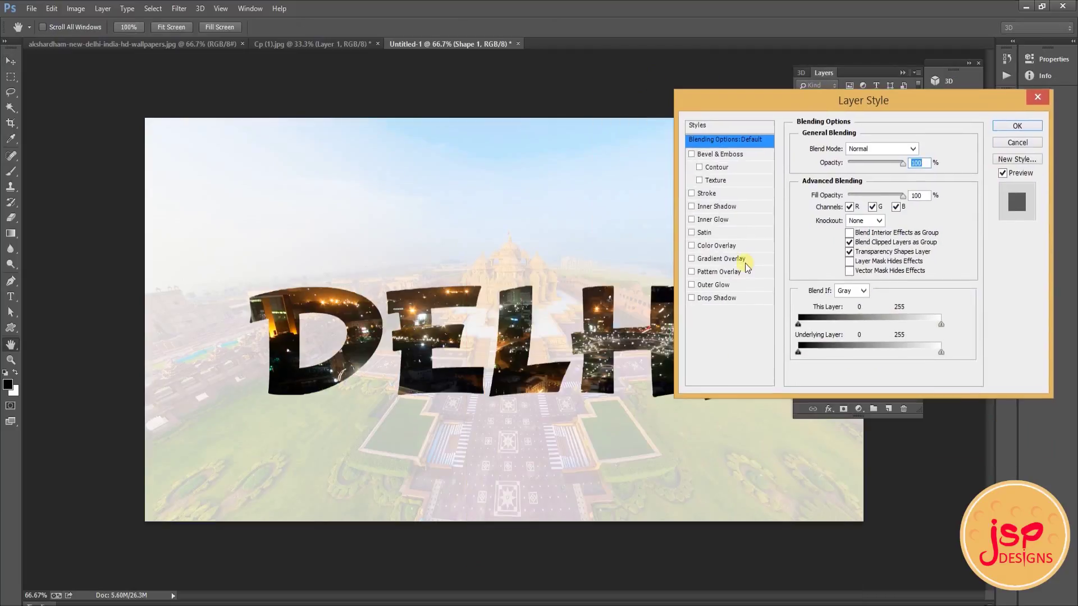
{"action": "left_click", "coordinate": [691, 298]}
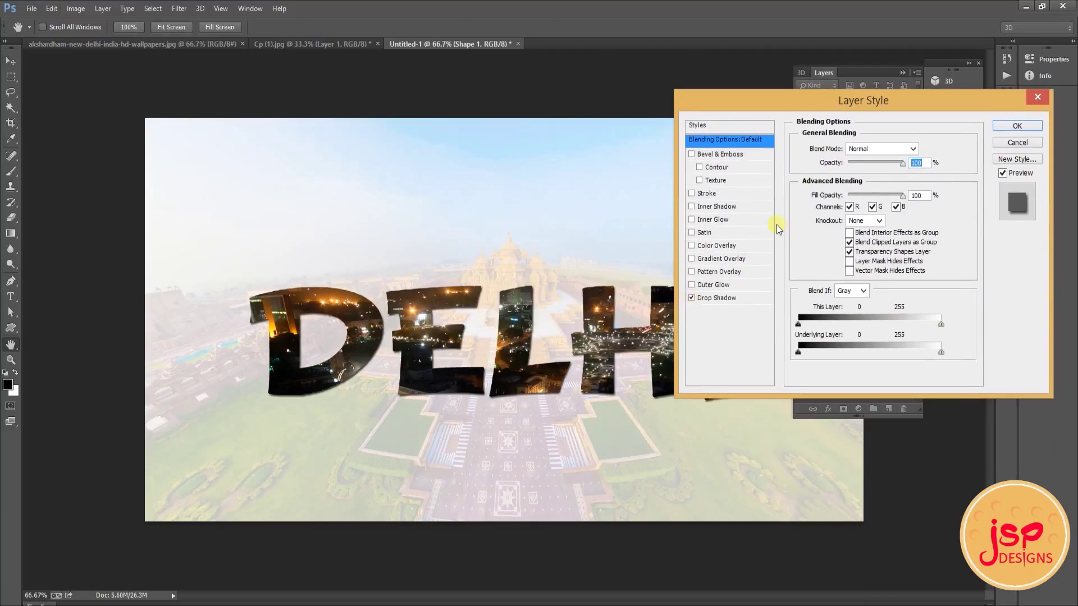
{"action": "left_click", "coordinate": [706, 193]}
Step: Make the stroke dark blue #092b76 at about 7 px and apply the styles
{"action": "left_click", "coordinate": [823, 229]}
{"action": "left_click_drag", "start_coordinate": [858, 332], "coordinate": [850, 259]}
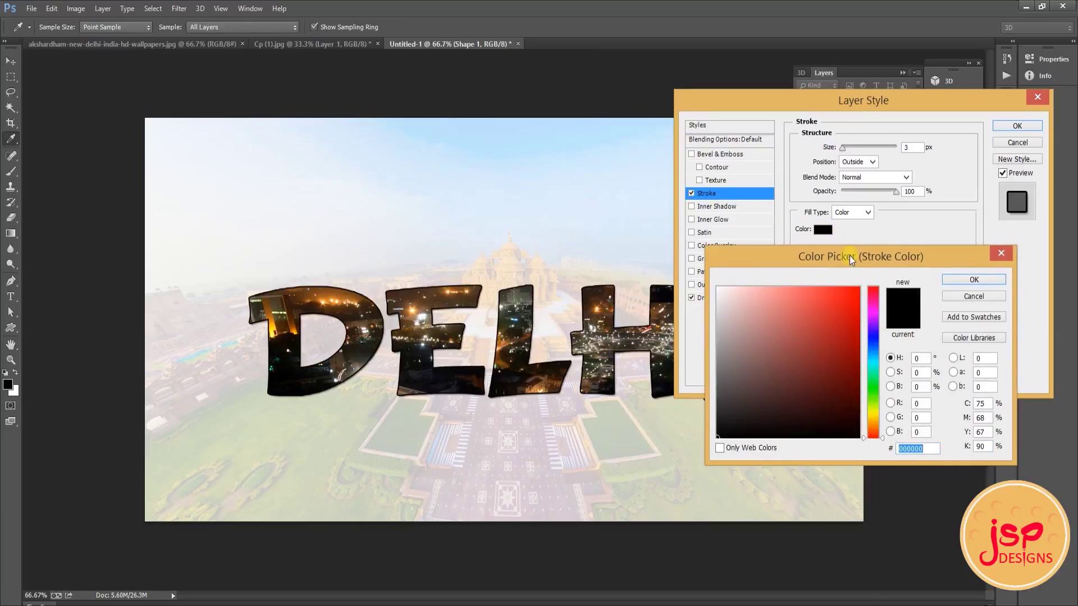
{"action": "key", "text": "ctrl+plus"}
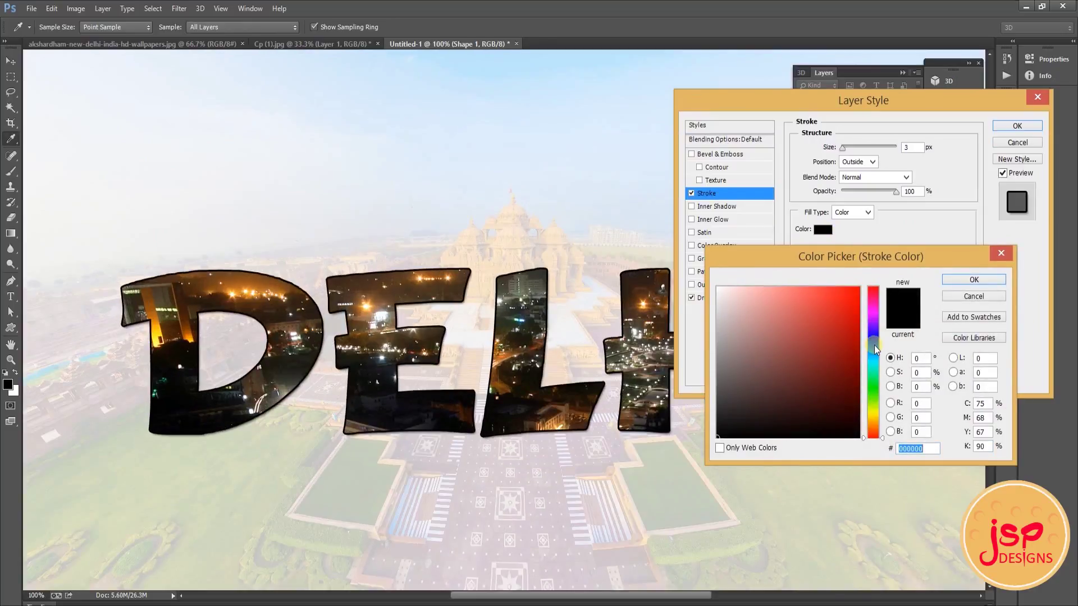
{"action": "left_click", "coordinate": [874, 345]}
{"action": "left_click", "coordinate": [845, 332]}
{"action": "left_click", "coordinate": [848, 369]}
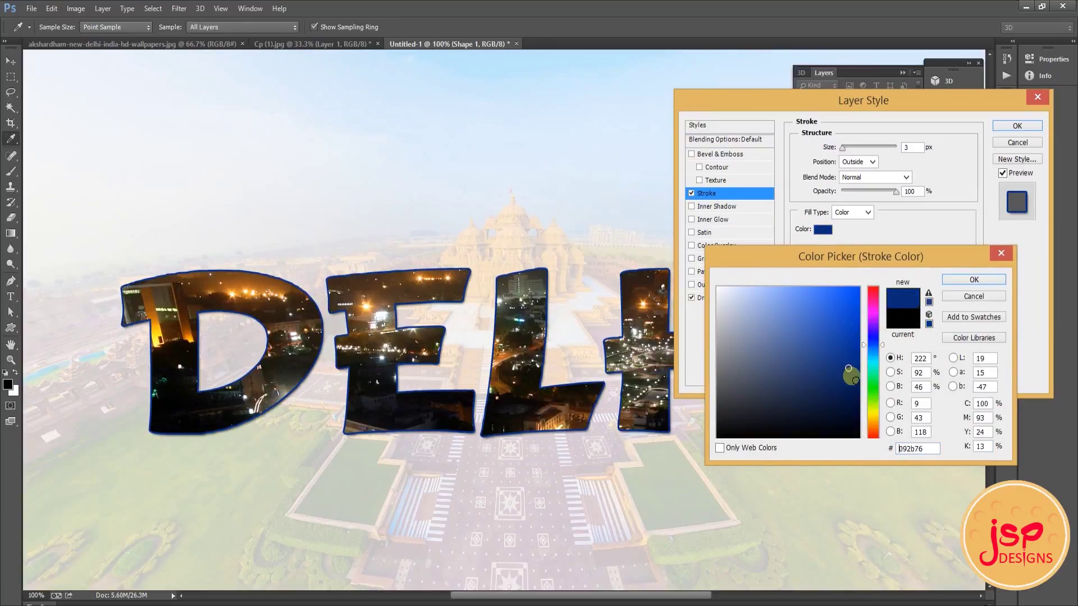
{"action": "key", "text": "Return"}
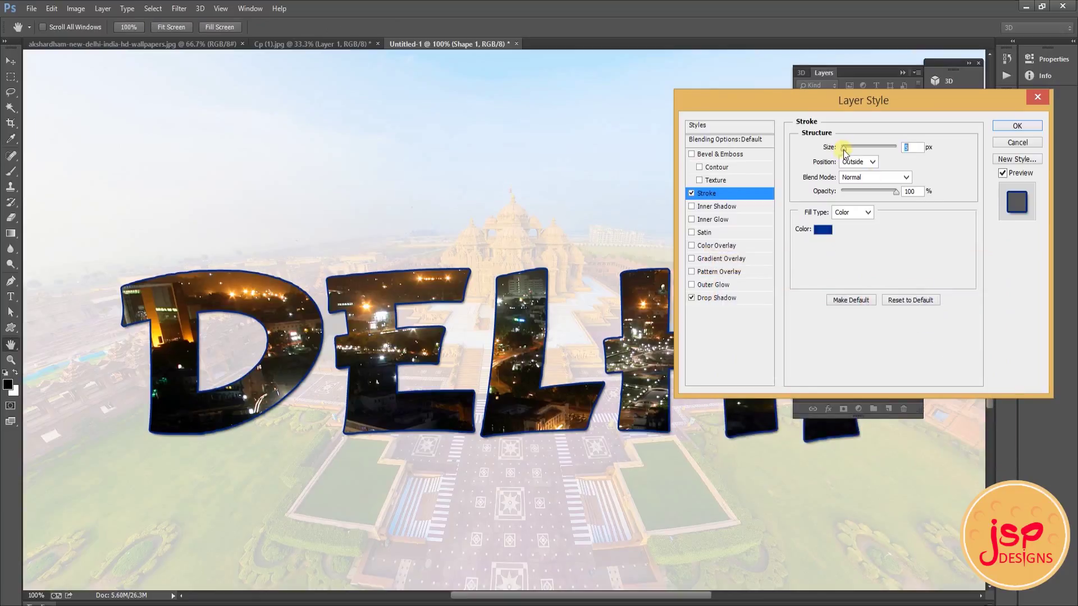
{"action": "left_click_drag", "start_coordinate": [845, 151], "coordinate": [854, 156]}
{"action": "left_click", "coordinate": [1017, 125]}
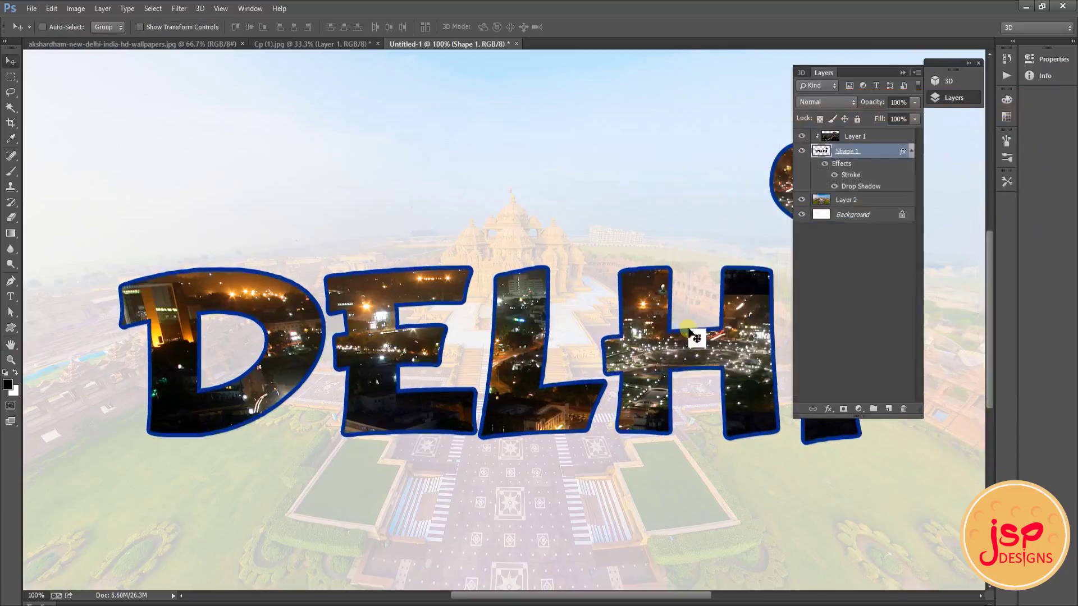
Step: Nudge the DELHI lettering and heart slightly up and left into final position
{"action": "left_click", "coordinate": [902, 72]}
{"action": "key", "text": "ctrl+minus"}
{"action": "key", "text": "v"}
{"action": "left_click_drag", "start_coordinate": [510, 396], "coordinate": [511, 397]}
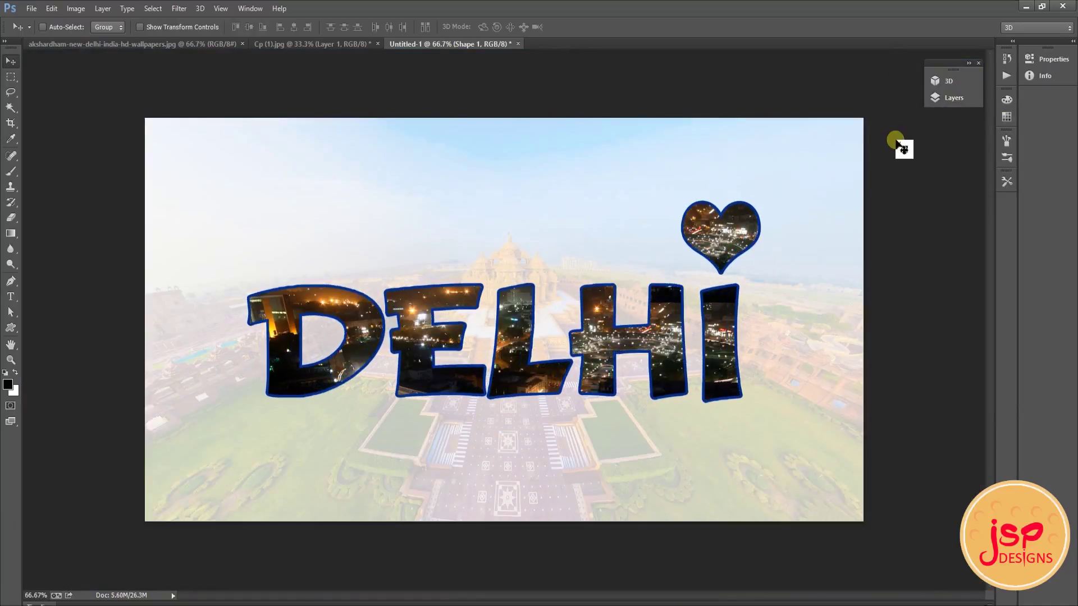
{"action": "left_click", "coordinate": [949, 97]}
{"action": "left_click_drag", "start_coordinate": [717, 361], "coordinate": [714, 355]}
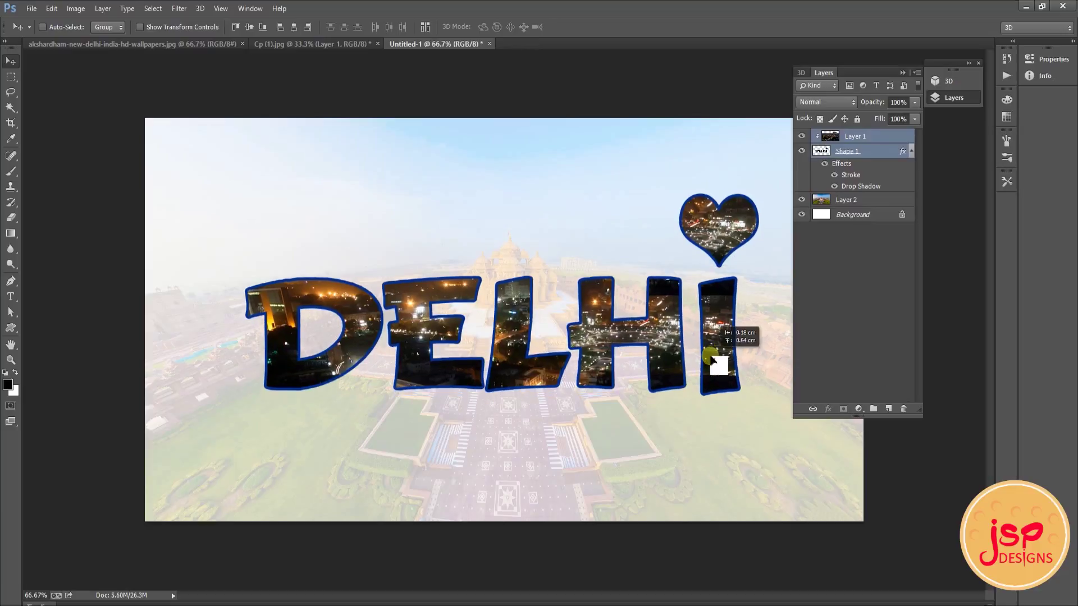
{"action": "left_click", "coordinate": [901, 73]}
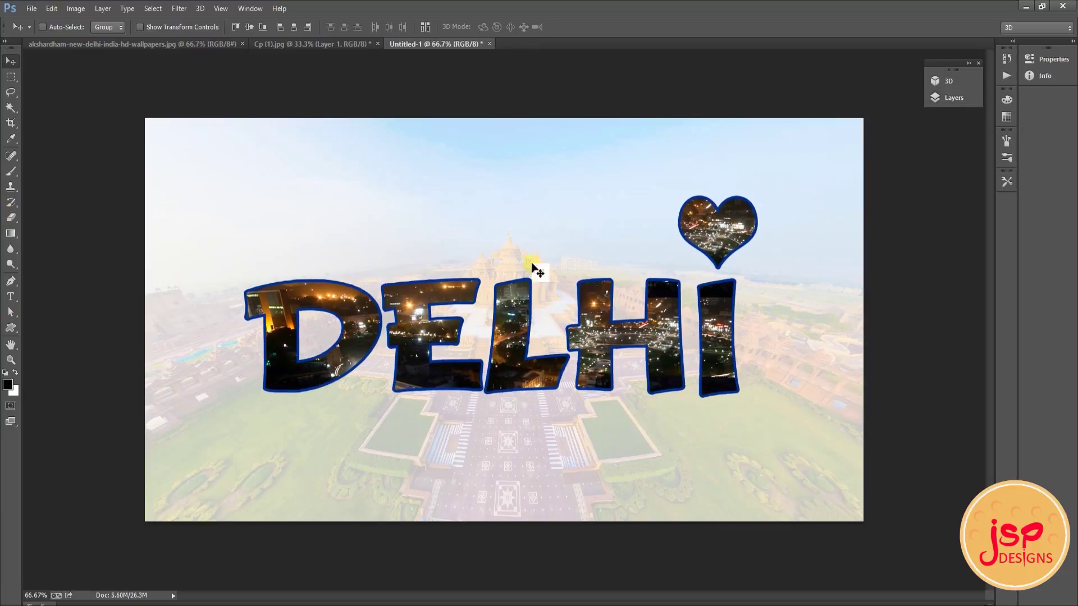
Step: Stamp all visible layers into a new merged Layer 3 and hide the original layers
{"action": "left_click", "coordinate": [949, 98]}
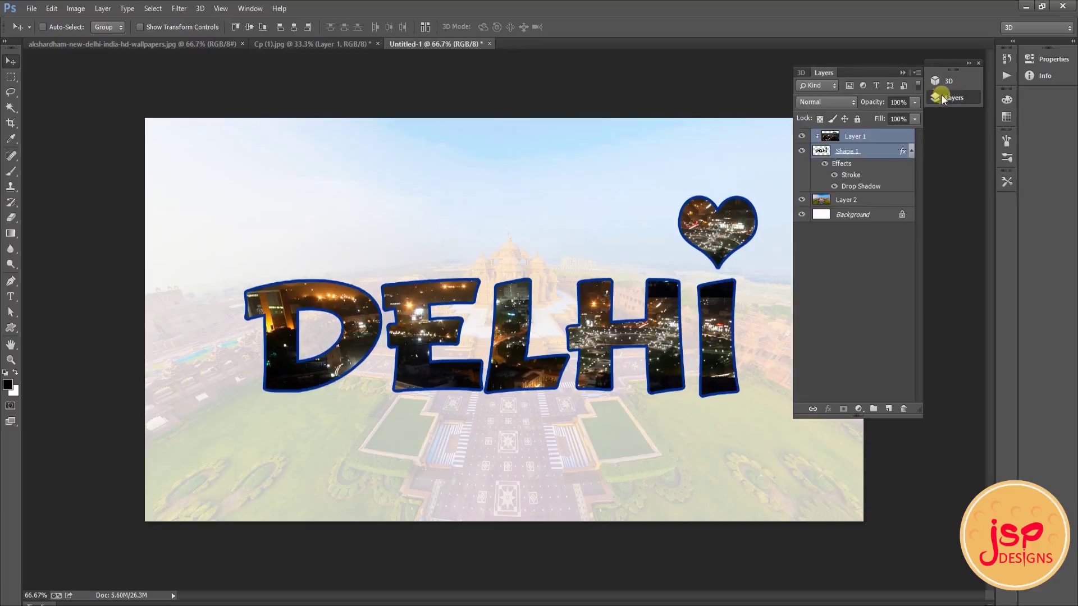
{"action": "left_click", "coordinate": [868, 136]}
{"action": "key", "text": "ctrl+alt+shift+e"}
{"action": "left_click_drag", "start_coordinate": [802, 151], "coordinate": [812, 223]}
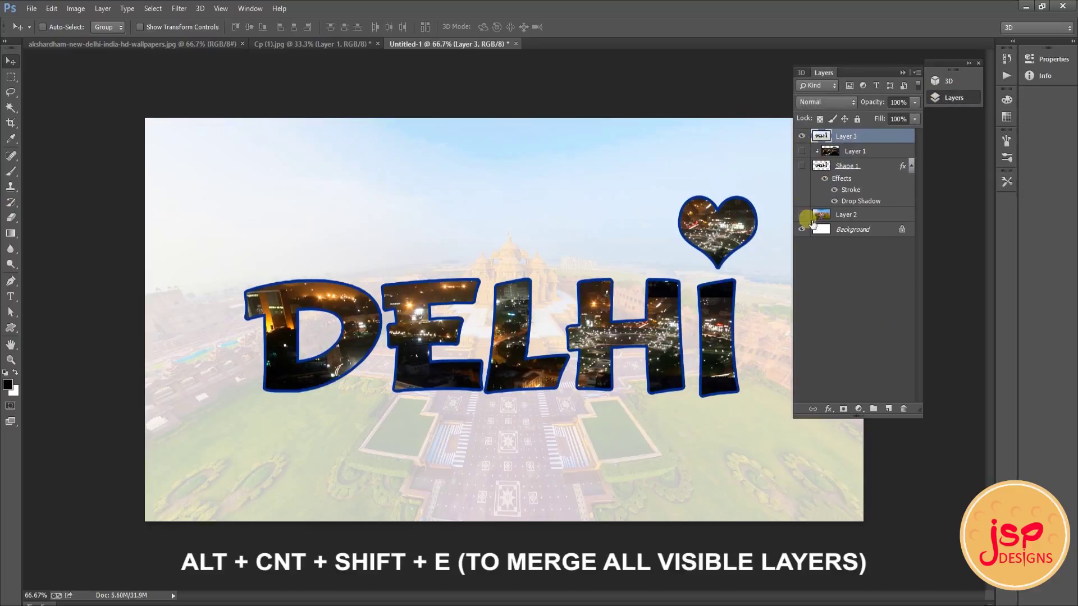
{"action": "left_click", "coordinate": [179, 9]}
{"action": "left_click", "coordinate": [314, 92]}
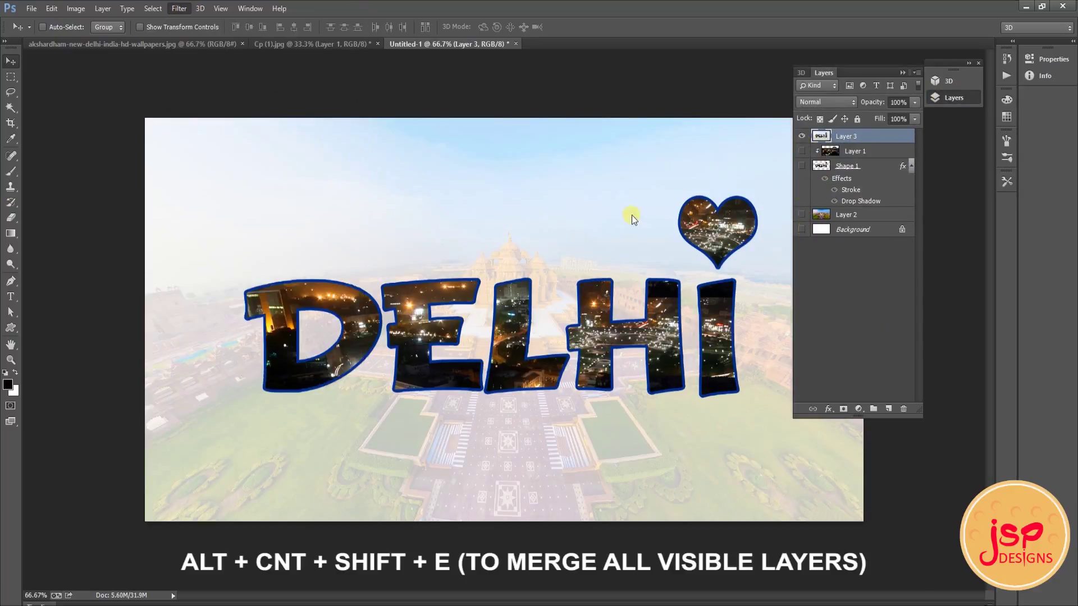
Step: Apply a Camera Raw post-crop vignette of about -46 amount with midpoint 32 to Layer 3
{"action": "left_click", "coordinate": [926, 141]}
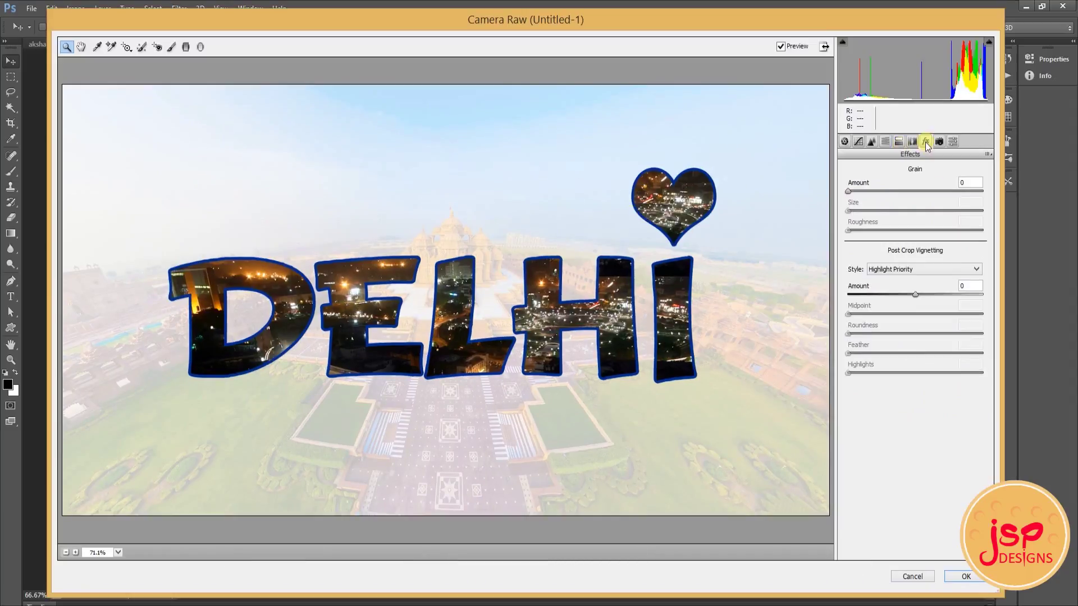
{"action": "mouse_move", "coordinate": [907, 295]}
{"action": "left_mouse_down"}
{"action": "mouse_move", "coordinate": [886, 295]}
{"action": "mouse_move", "coordinate": [893, 318]}
{"action": "mouse_move", "coordinate": [882, 294]}
{"action": "left_mouse_up"}
{"action": "left_click", "coordinate": [904, 314]}
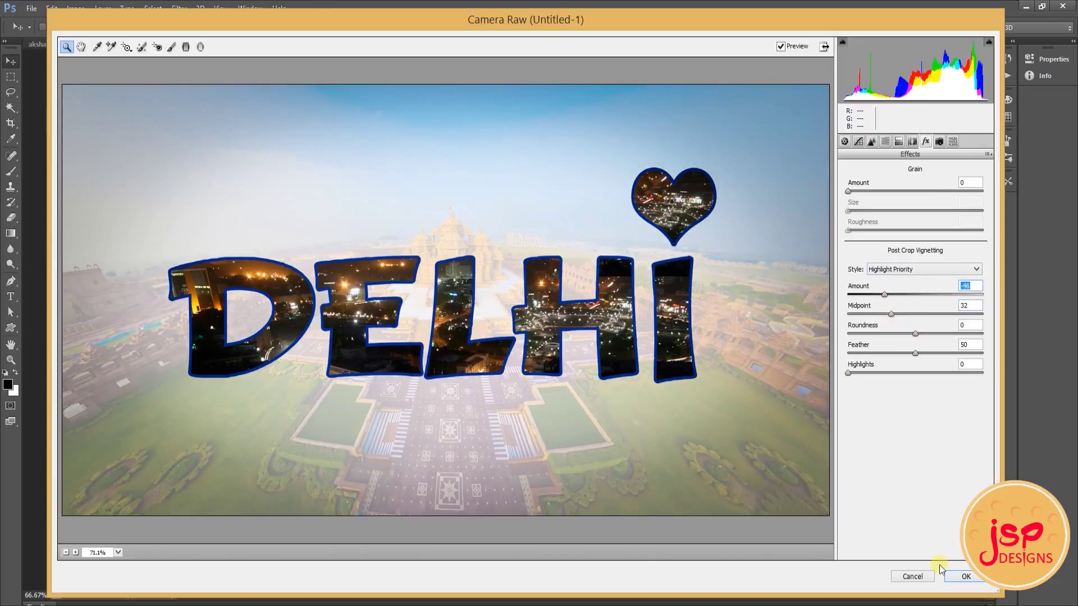
{"action": "left_click", "coordinate": [964, 577]}
{"action": "double_click", "coordinate": [898, 67]}
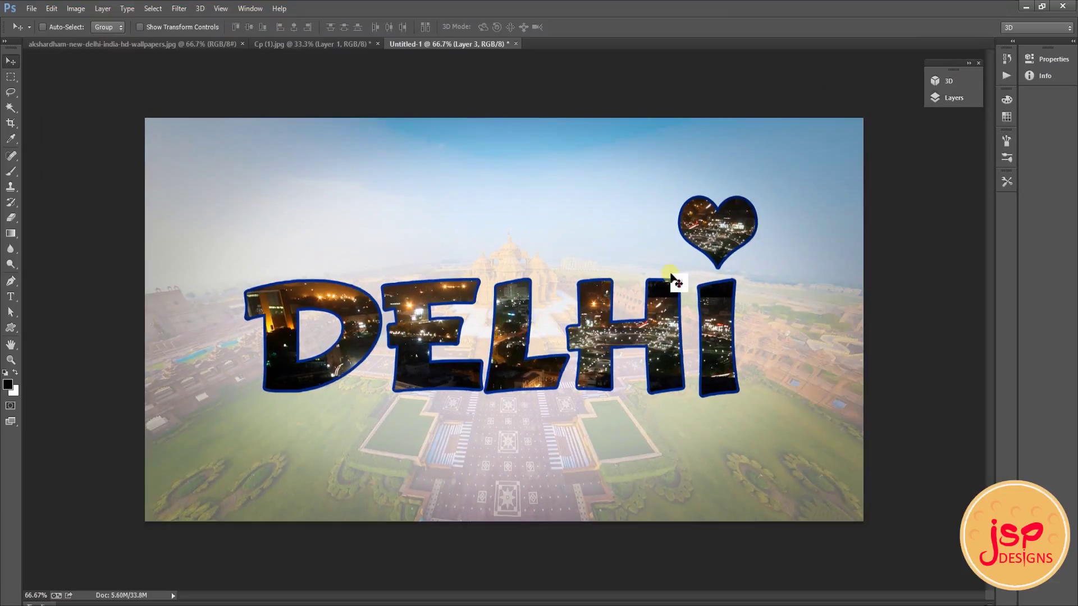